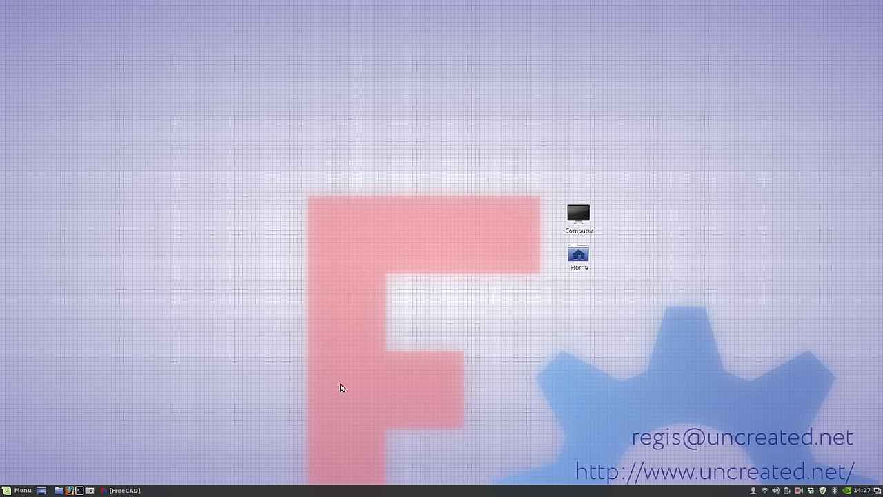
# Restore the FreeCAD window and open the freecadweb.org Welcome page in a new tab.
pyautogui.click(143, 490)
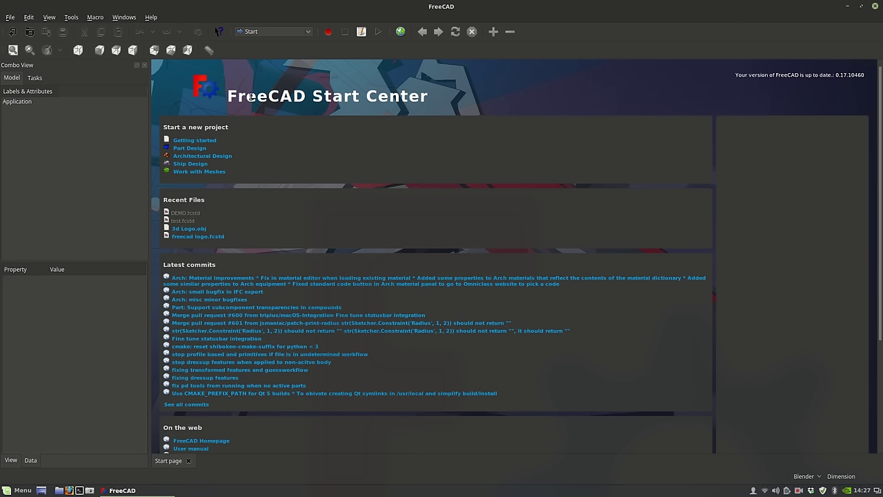
pyautogui.click(402, 35)
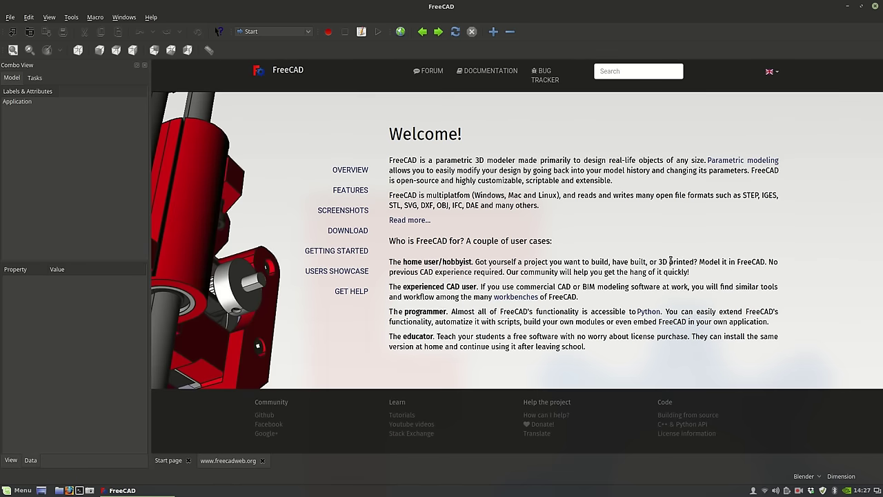
# Go to the FreeCAD forum and open the 'Architecture work in FreeCAD' Users Showcase topic.
pyautogui.click(430, 71)
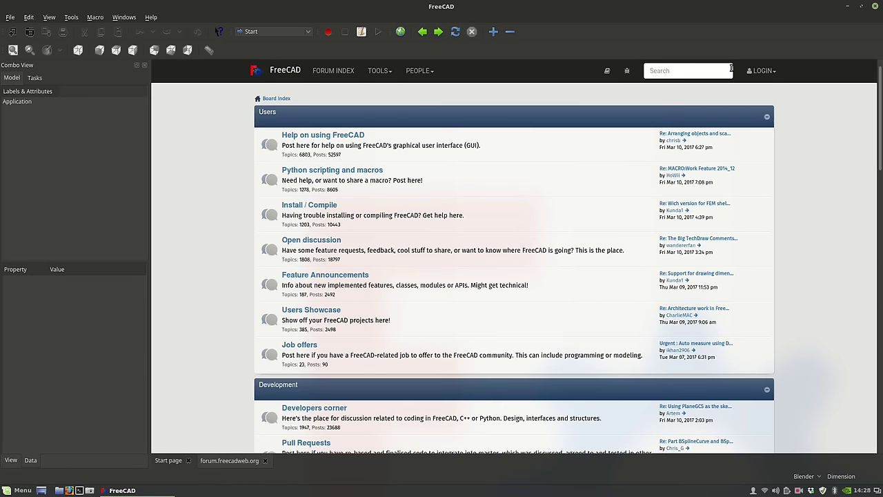
pyautogui.scroll(-1, 338, 276)
pyautogui.scroll(-5, 330, 247)
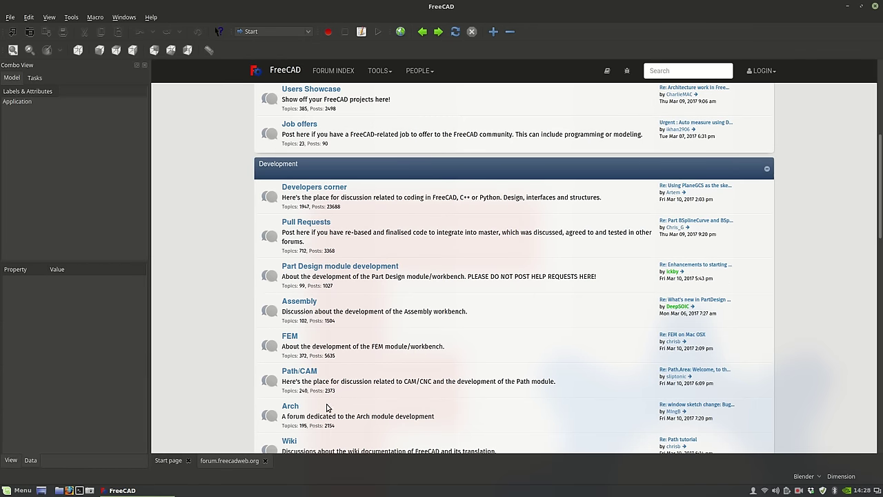
pyautogui.scroll(-2, 328, 408)
pyautogui.scroll(-3, 314, 321)
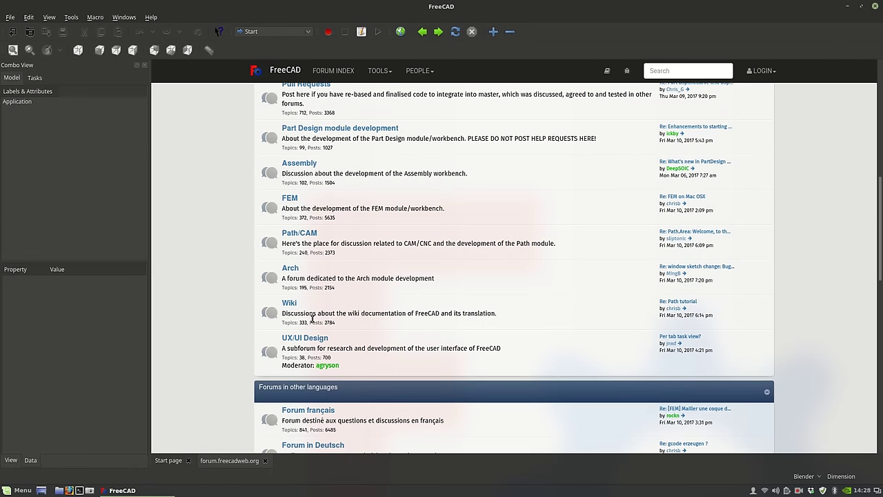
pyautogui.scroll(8, 298, 269)
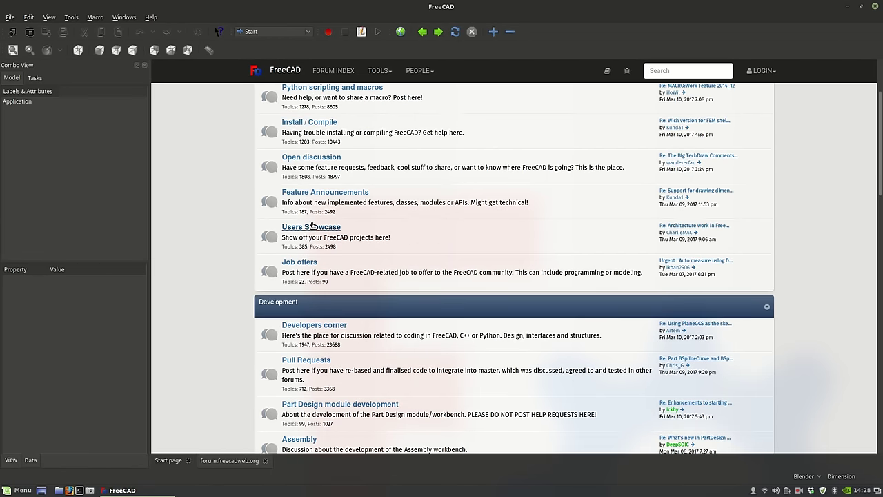
pyautogui.click(312, 226)
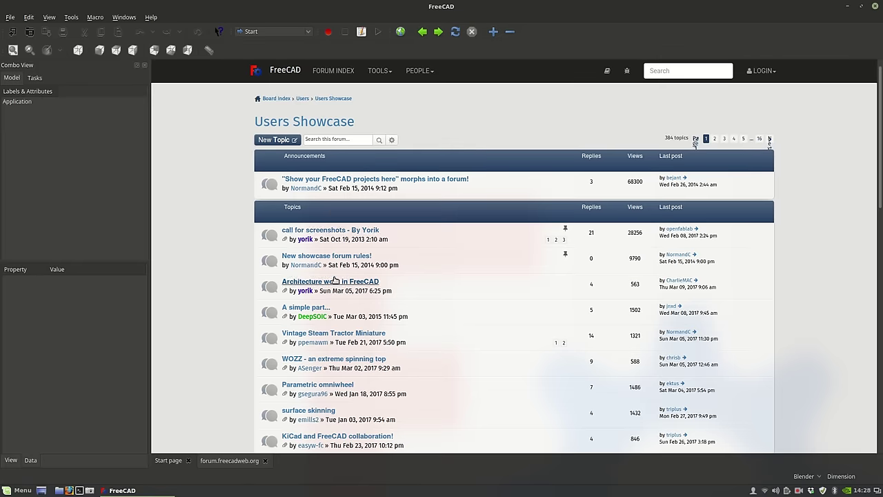
pyautogui.click(327, 282)
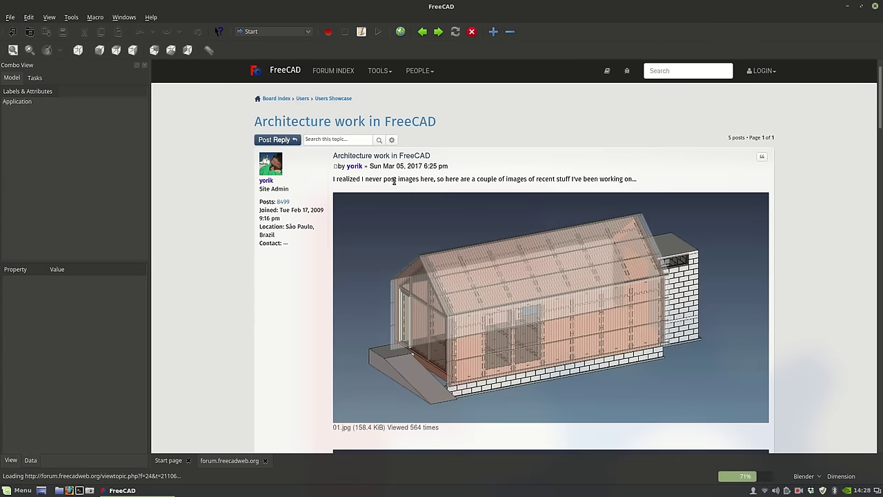
# Scroll through the topic's architectural images down to 14.jpg, a curved bookshelf render.
pyautogui.scroll(-3, 327, 221)
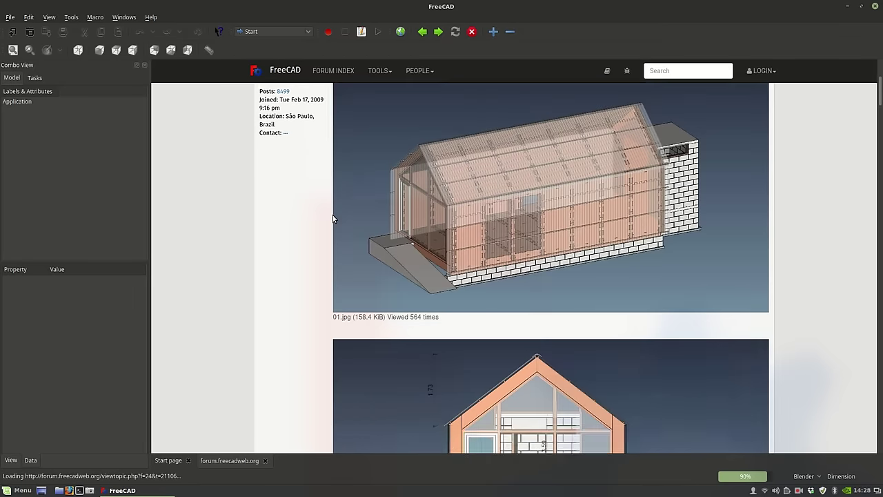
pyautogui.scroll(-7, 364, 202)
pyautogui.scroll(-7, 366, 204)
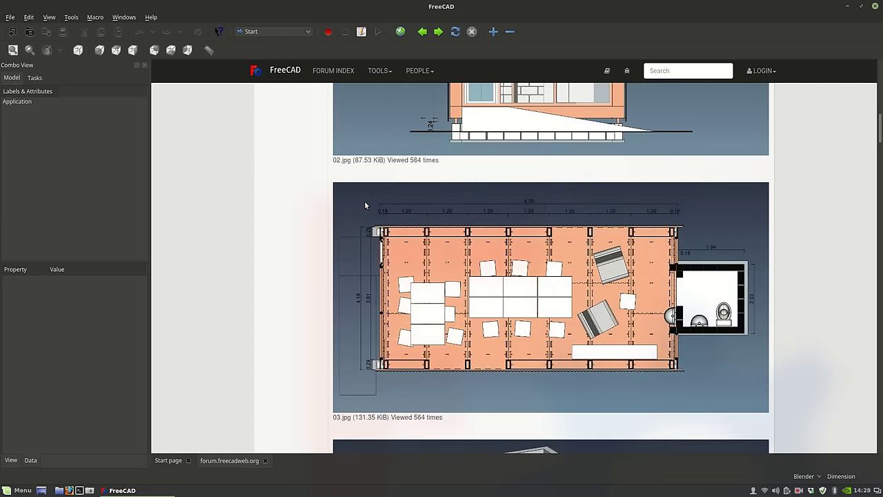
pyautogui.scroll(-8, 366, 205)
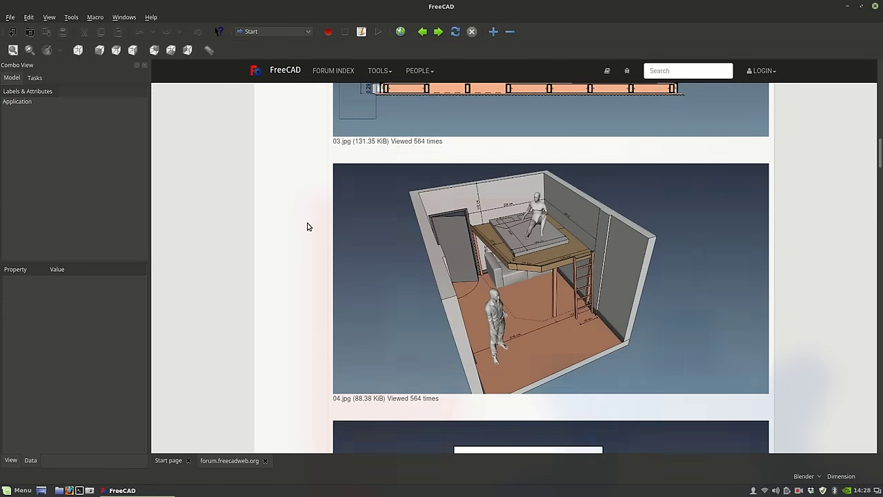
pyautogui.scroll(-11, 307, 226)
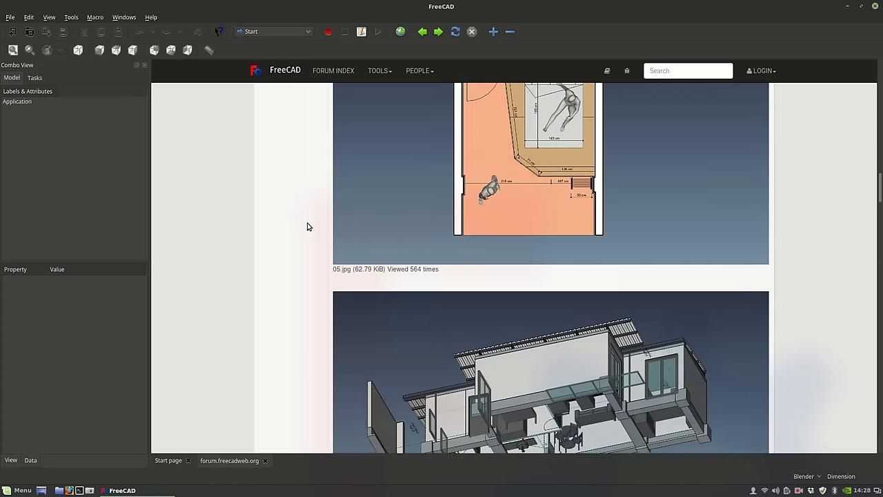
pyautogui.scroll(-3, 307, 226)
pyautogui.scroll(-8, 308, 226)
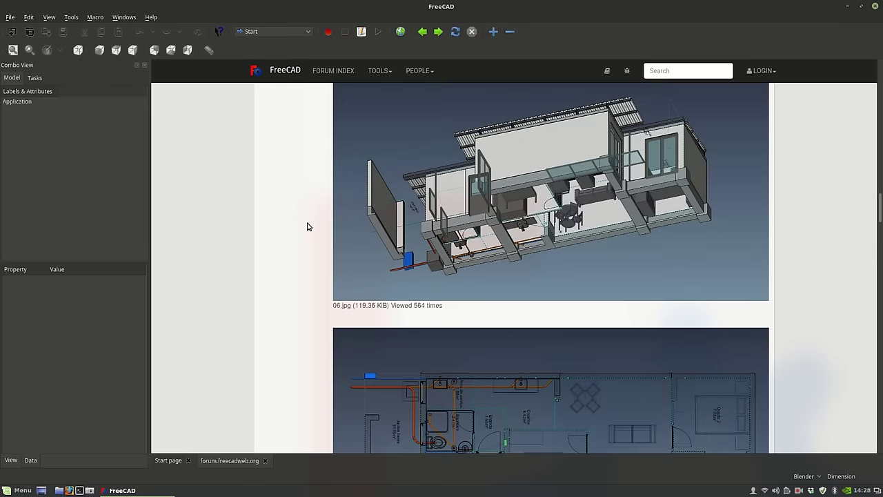
pyautogui.scroll(-8, 307, 226)
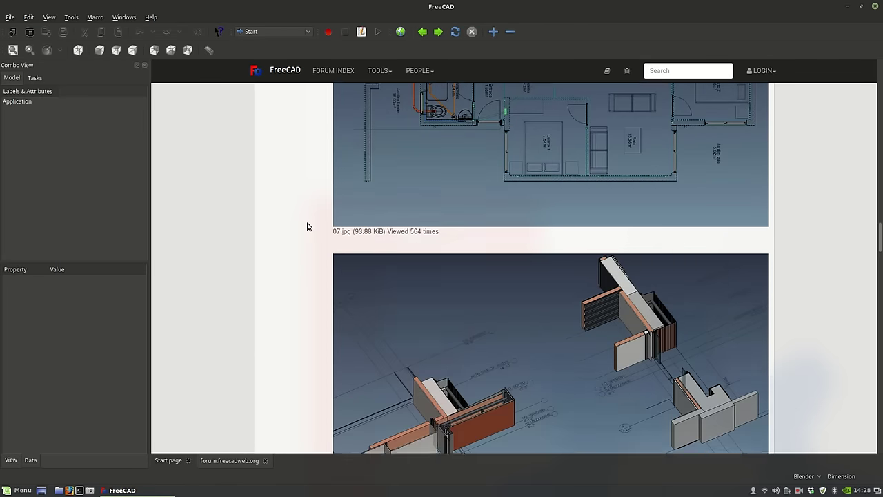
pyautogui.scroll(-6, 308, 226)
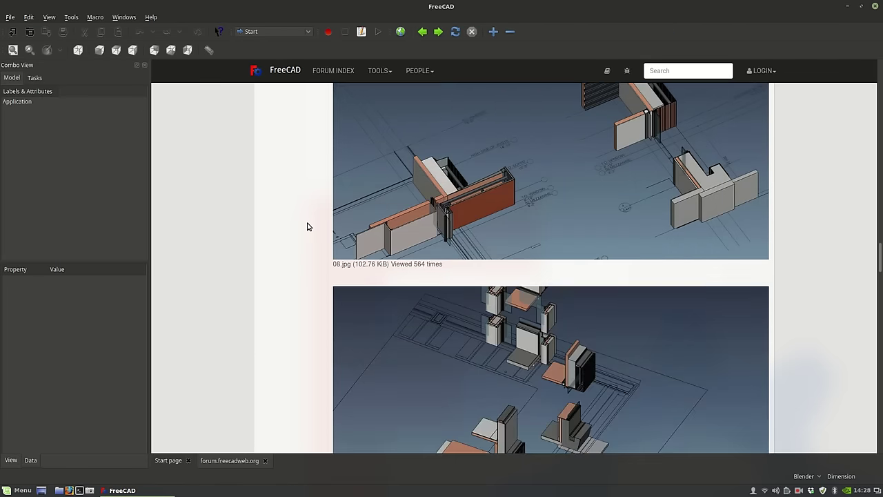
pyautogui.scroll(-6, 308, 226)
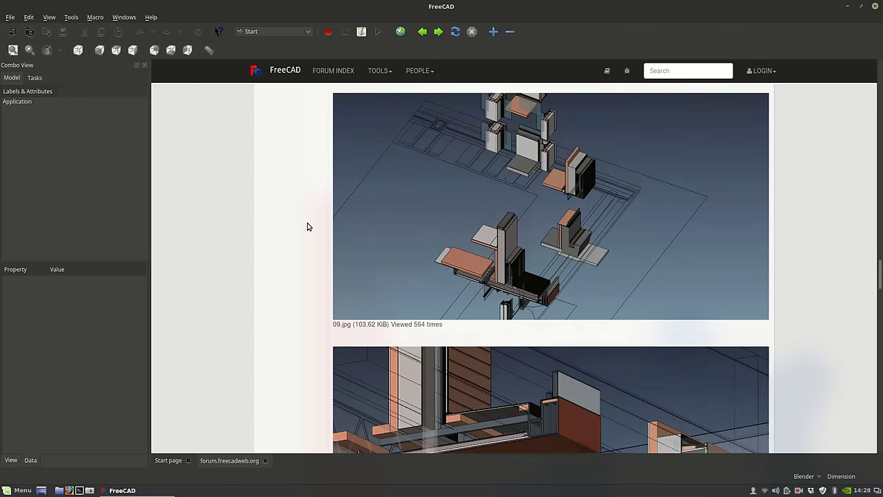
pyautogui.scroll(-12, 308, 227)
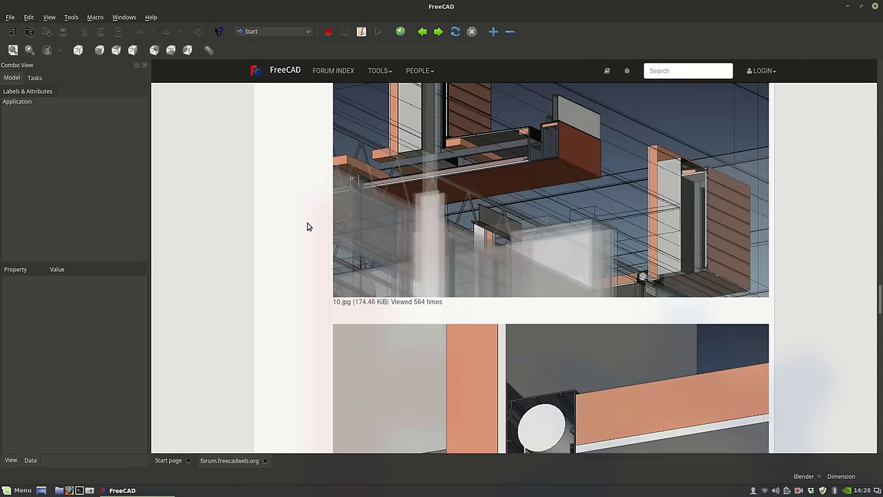
pyautogui.scroll(-14, 308, 226)
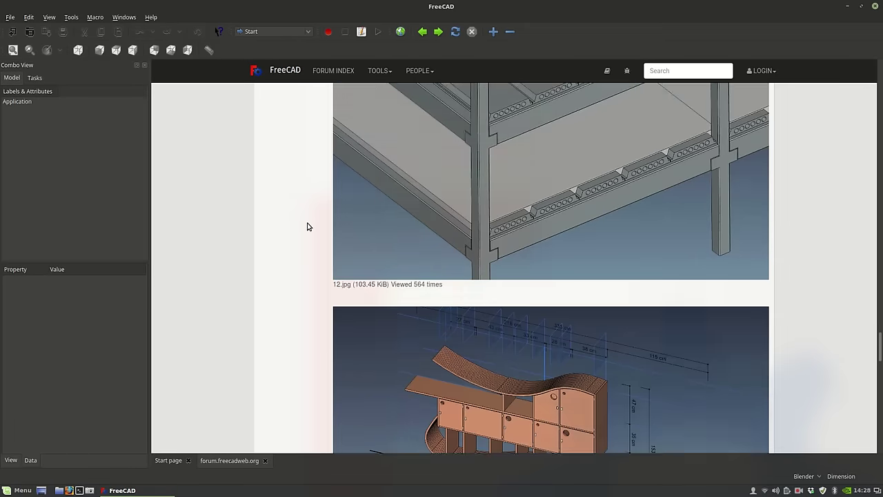
pyautogui.scroll(-6, 298, 252)
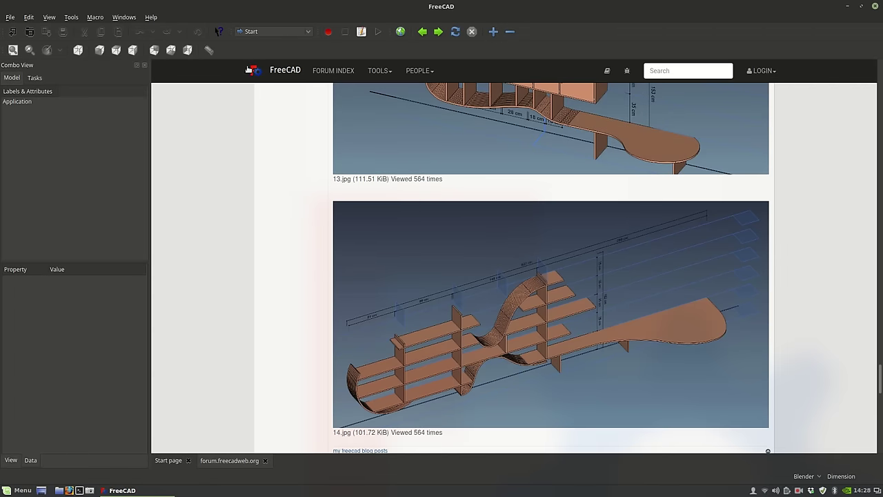
# Switch back to the Start page and scroll to the Example projects section.
pyautogui.click(170, 460)
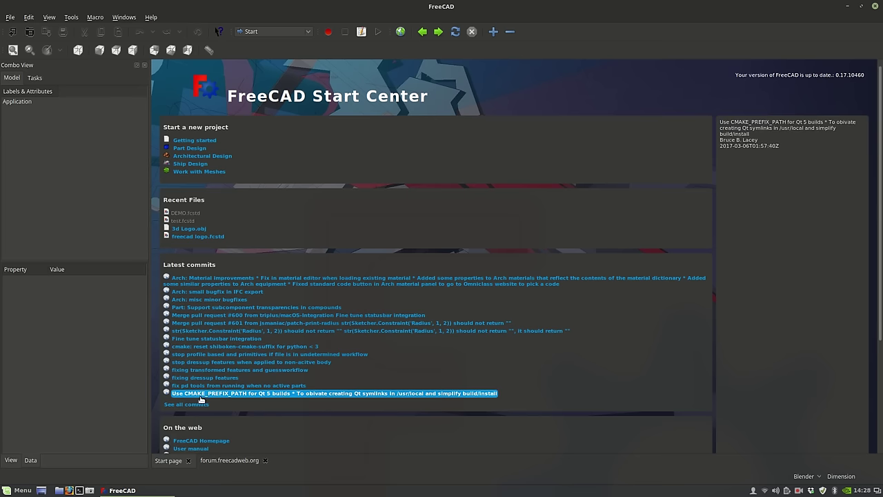
pyautogui.scroll(-4, 200, 207)
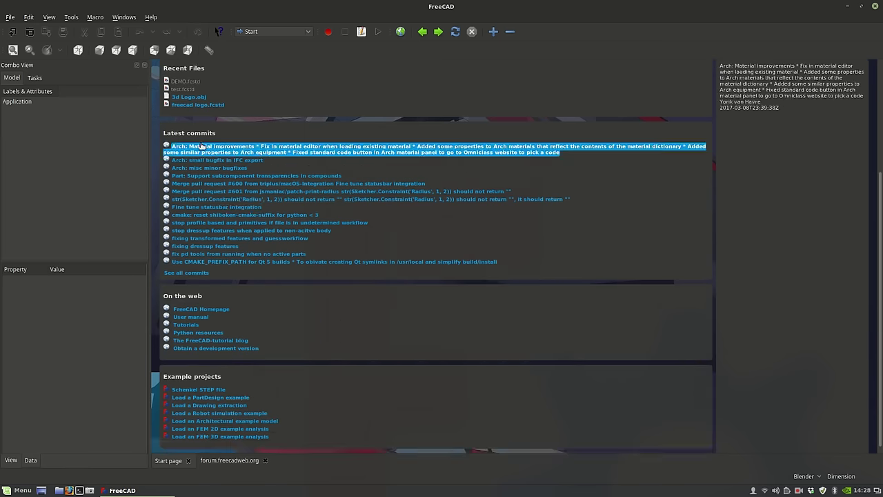
pyautogui.scroll(2, 189, 200)
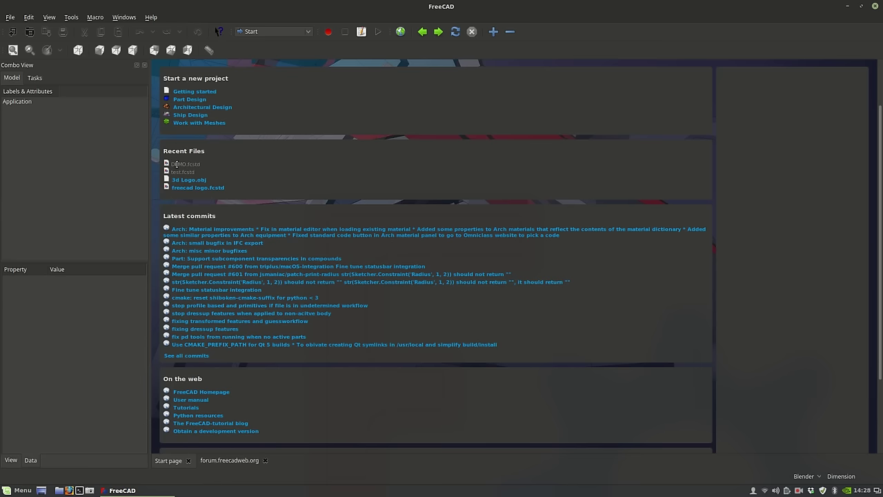
pyautogui.scroll(-3, 177, 165)
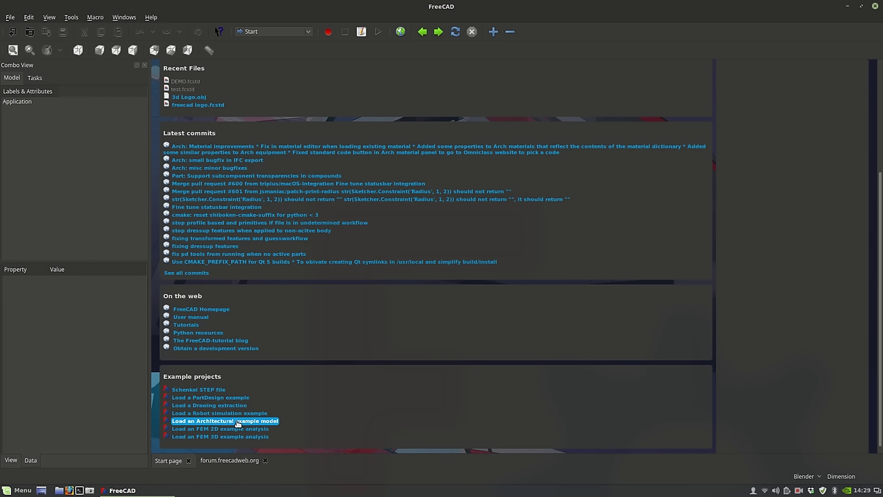
# Open the ArchDetail example project and zoom around its Page A3 drawing sheet.
pyautogui.click(238, 422)
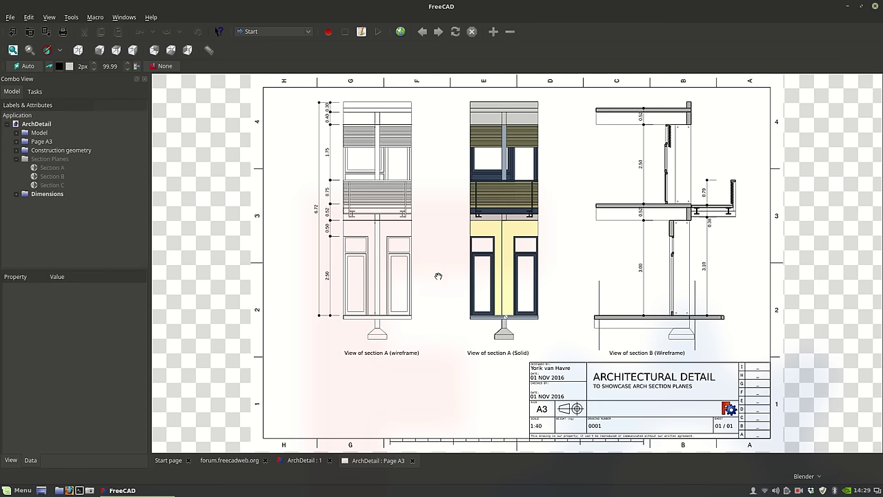
pyautogui.scroll(-3, 365, 288)
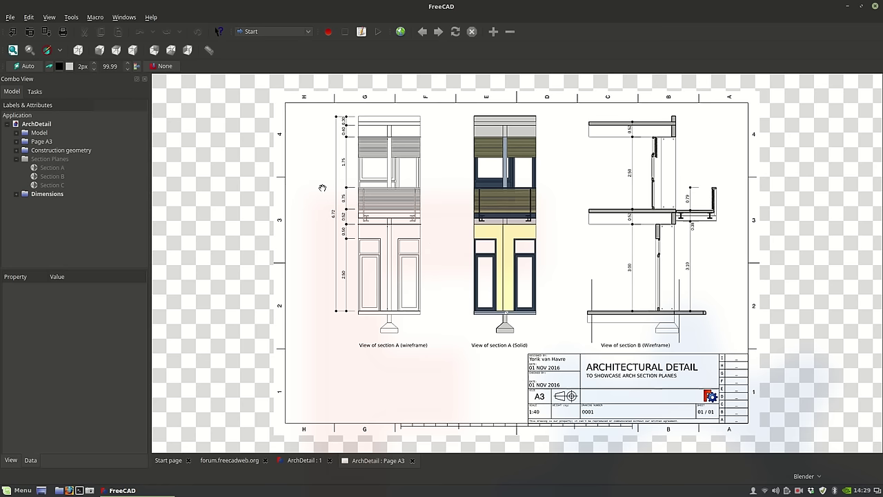
pyautogui.scroll(2, 505, 158)
pyautogui.scroll(-1, 479, 344)
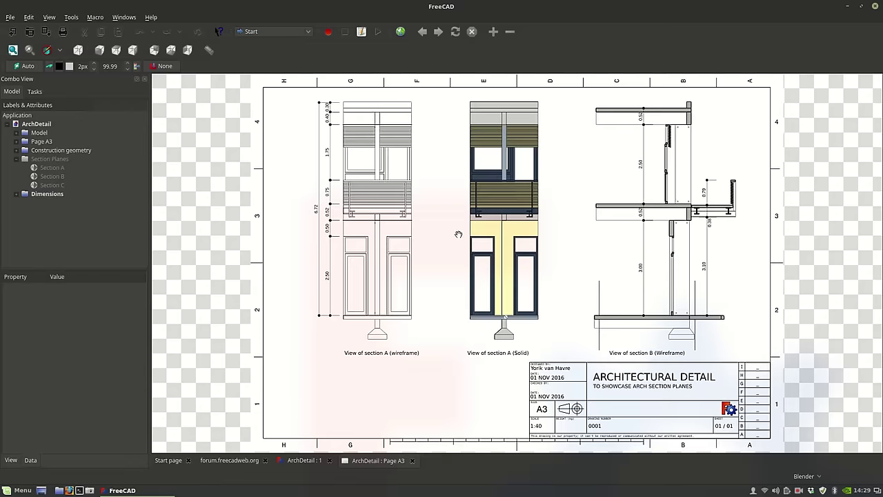
pyautogui.scroll(3, 428, 237)
pyautogui.scroll(-1, 419, 262)
pyautogui.scroll(4, 338, 197)
pyautogui.scroll(3, 441, 256)
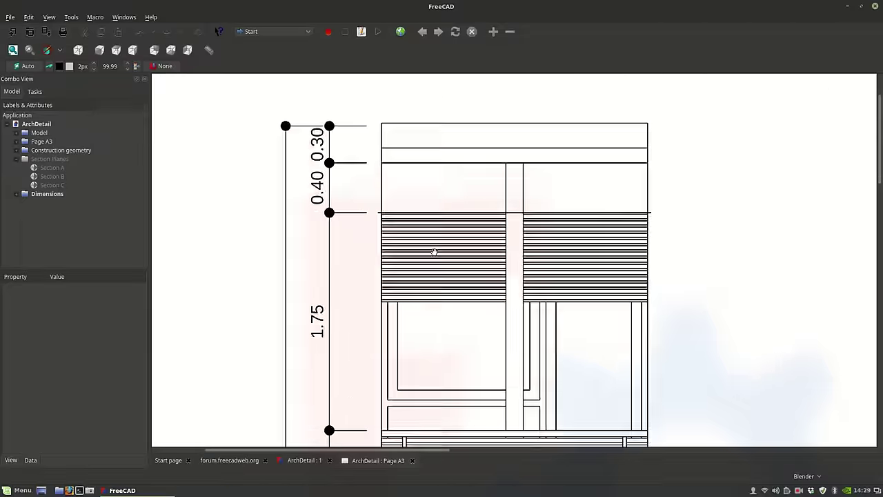
pyautogui.scroll(-2, 461, 351)
# Pan across section A's dimensions and the 0.52 slab detail on the A3 sheet.
pyautogui.moveTo(461, 351); pyautogui.dragTo(366, 201)
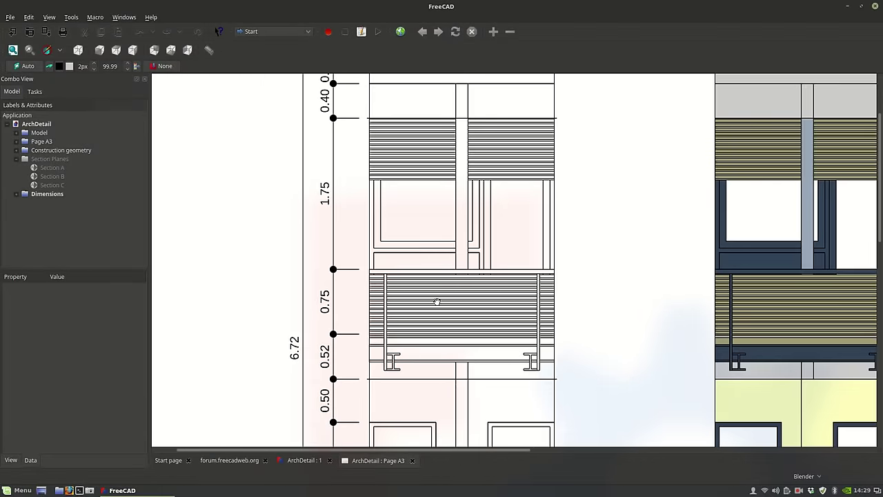
pyautogui.scroll(-1, 394, 288)
pyautogui.moveTo(393, 287); pyautogui.dragTo(385, 269)
pyautogui.scroll(-3, 385, 269)
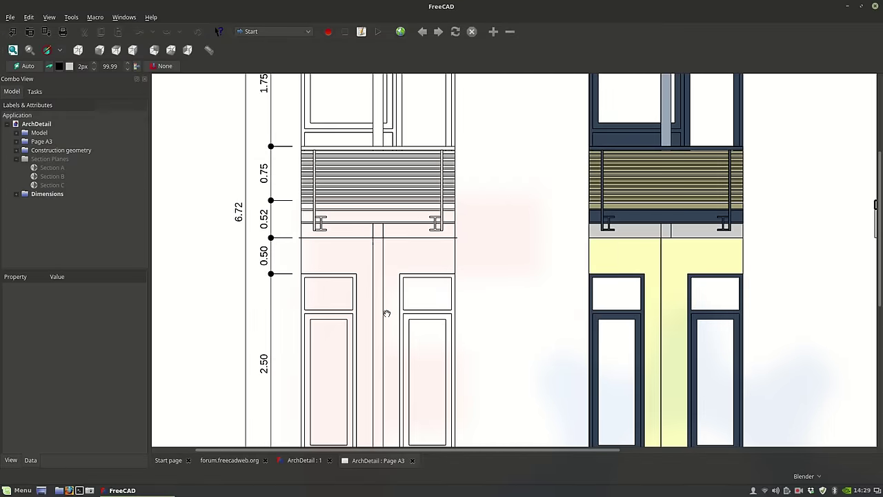
pyautogui.scroll(-3, 390, 310)
pyautogui.scroll(-1, 591, 407)
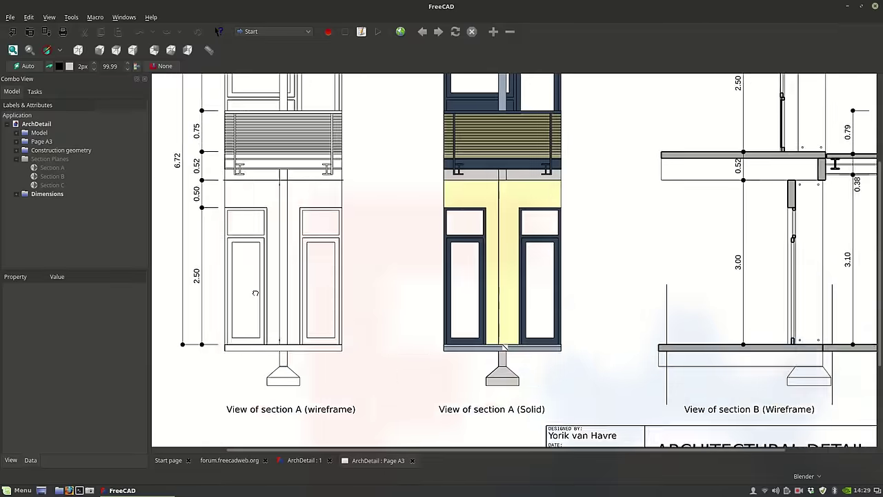
pyautogui.scroll(1, 756, 311)
pyautogui.scroll(2, 503, 262)
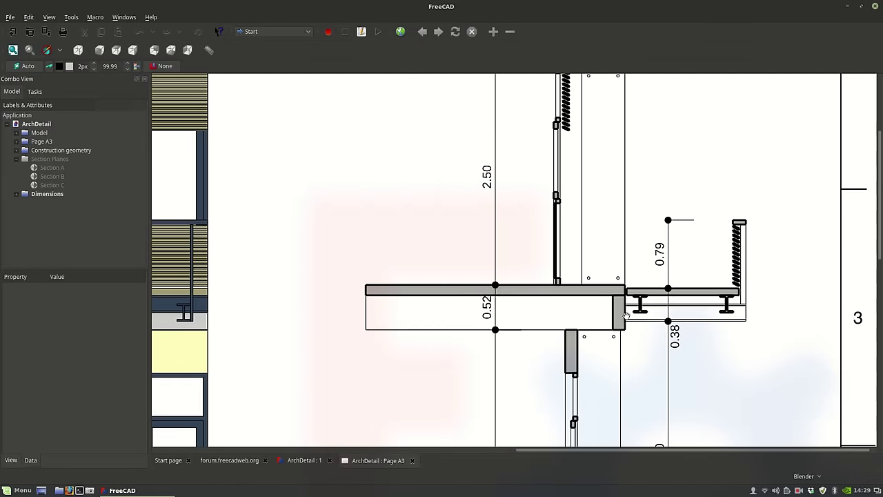
pyautogui.moveTo(649, 179)
pyautogui.mouseDown(button='middle')
pyautogui.moveTo(616, 287)
pyautogui.moveTo(583, 263)
pyautogui.moveTo(549, 258)
pyautogui.moveTo(515, 215)
pyautogui.moveTo(476, 241)
pyautogui.moveTo(471, 231)
pyautogui.moveTo(513, 164)
pyautogui.mouseUp(button='middle')
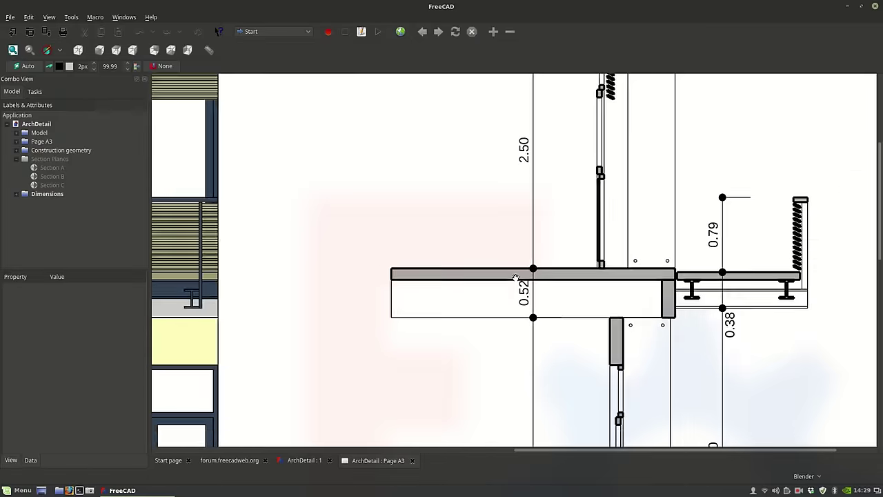
pyautogui.scroll(-1, 510, 169)
pyautogui.scroll(-3, 504, 176)
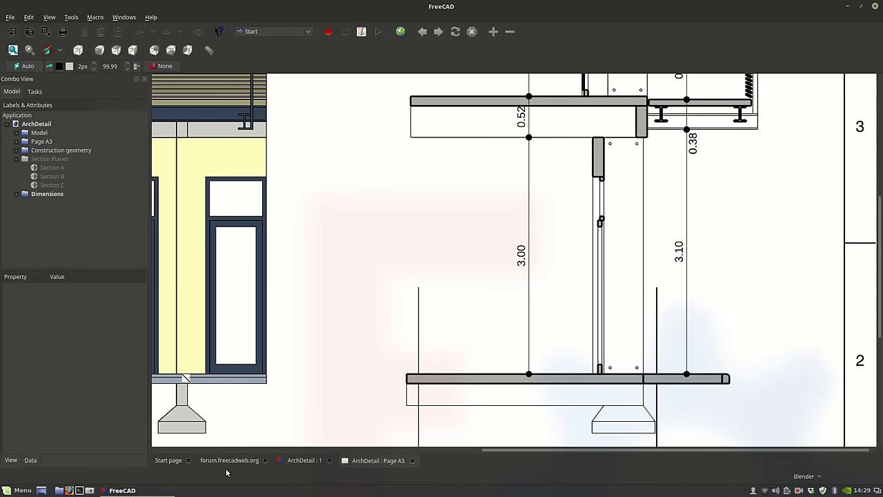
# Switch to the ArchDetail 3D view and orbit to see the model from above.
pyautogui.click(304, 460)
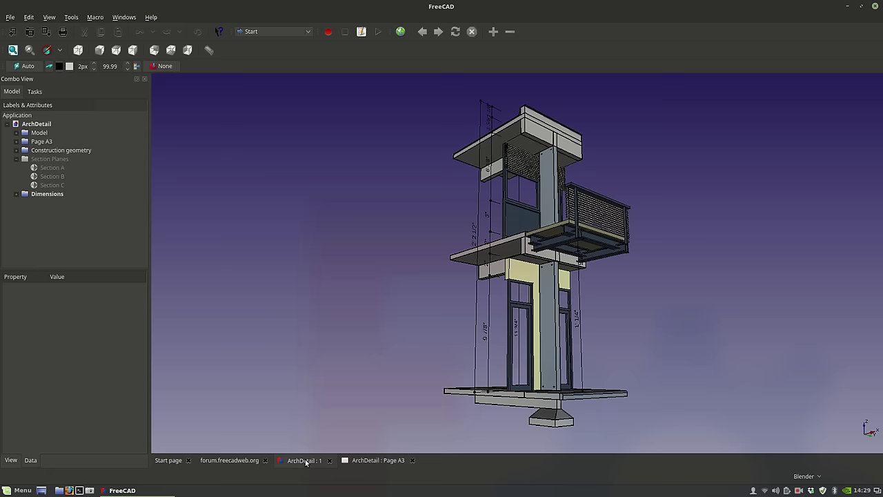
pyautogui.scroll(3, 543, 282)
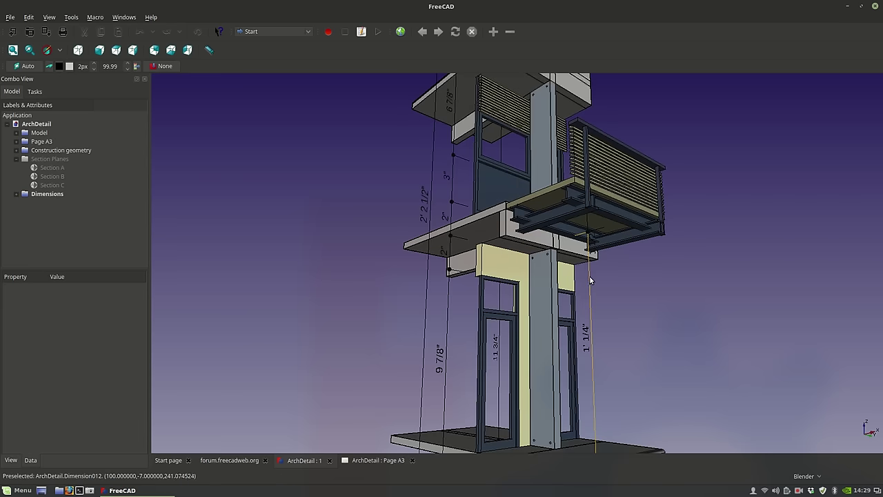
pyautogui.scroll(2, 590, 276)
pyautogui.moveTo(578, 274); pyautogui.dragTo(420, 321, button='middle')
pyautogui.scroll(-5, 422, 321)
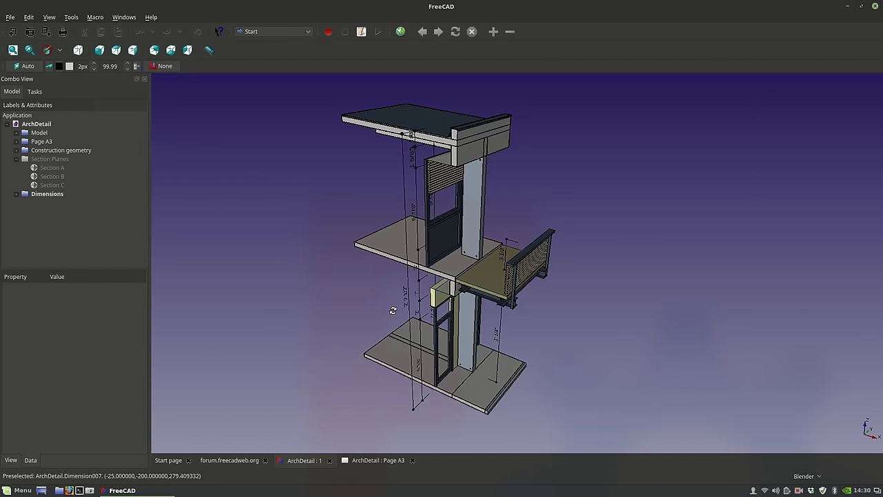
# Hide the Dimensions group, toggle the Model off and on, and show the Section Planes.
pyautogui.click(17, 195)
pyautogui.click(41, 196)
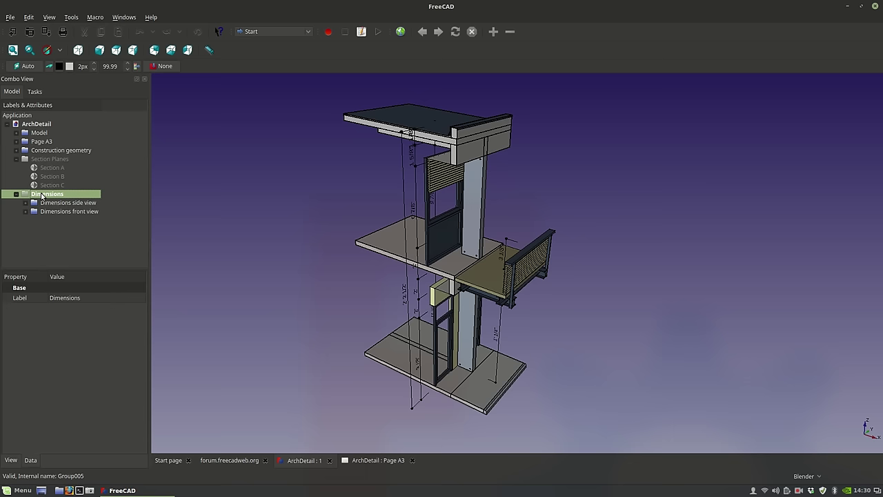
pyautogui.press('space')
pyautogui.press('space')
pyautogui.click(35, 132)
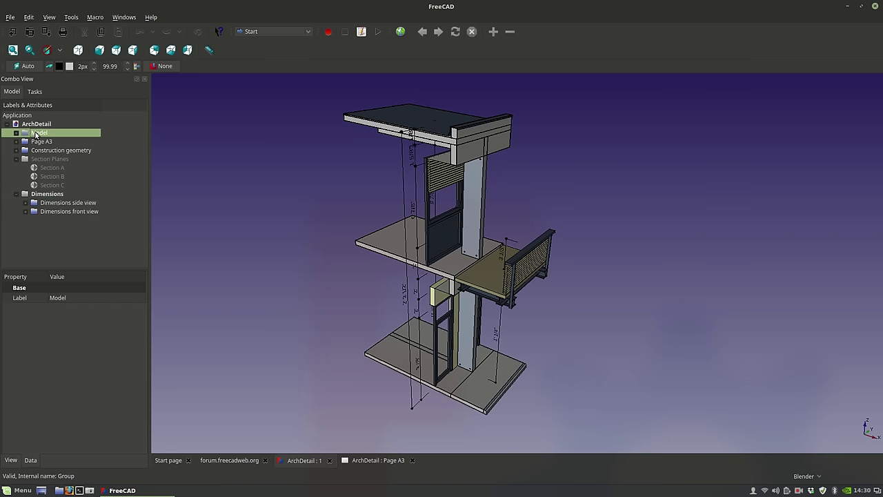
pyautogui.press('space')
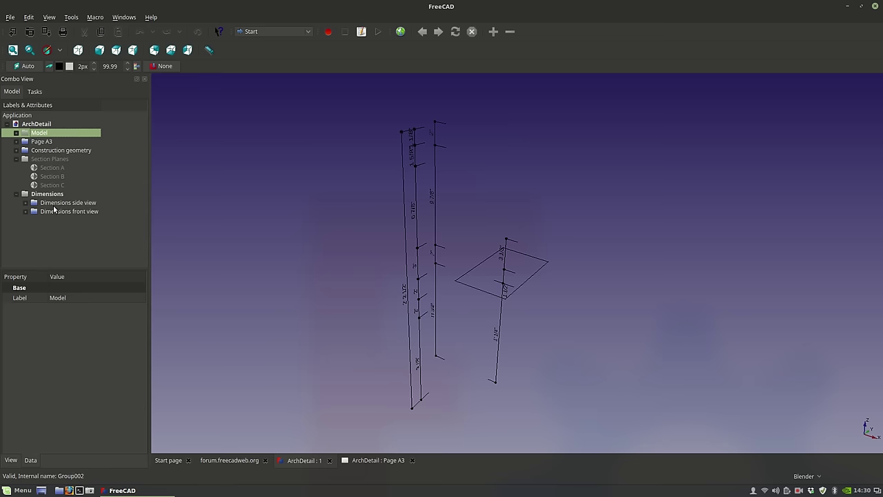
pyautogui.press('space')
pyautogui.click(40, 160)
pyautogui.press('space')
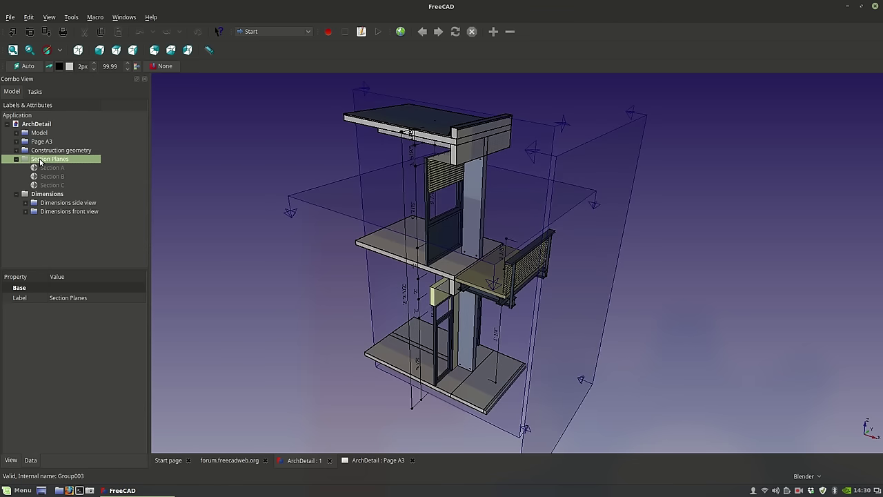
# Orbit the model, review the A3 page, then collapse Section Planes and return to 3D.
pyautogui.moveTo(448, 289); pyautogui.dragTo(320, 277, button='middle')
pyautogui.click(365, 460)
pyautogui.scroll(2, 506, 310)
pyautogui.scroll(-3, 506, 310)
pyautogui.scroll(-5, 506, 310)
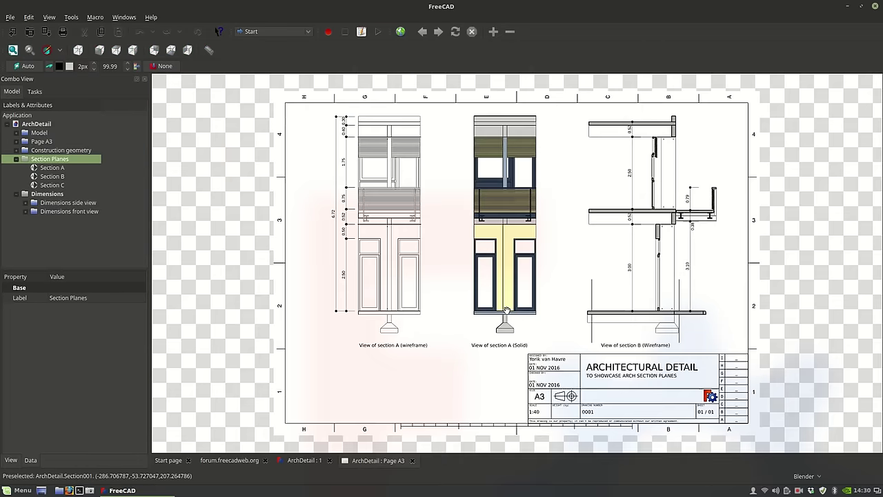
pyautogui.click(16, 160)
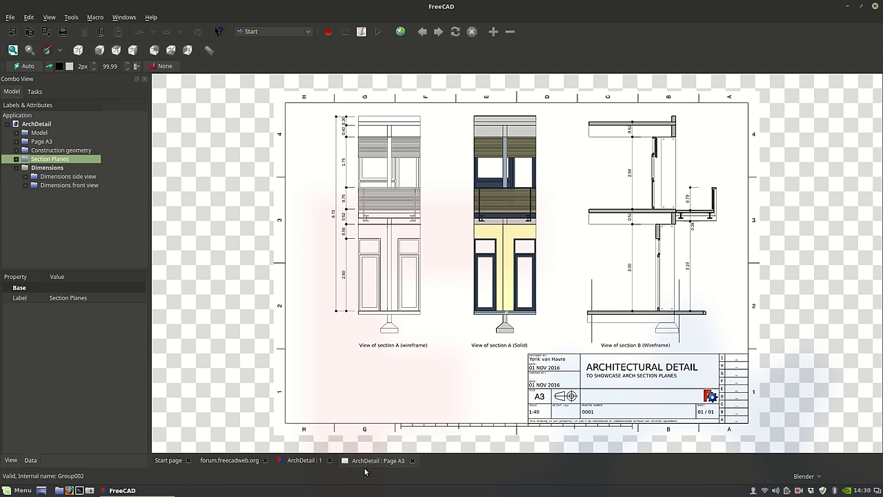
pyautogui.click(301, 460)
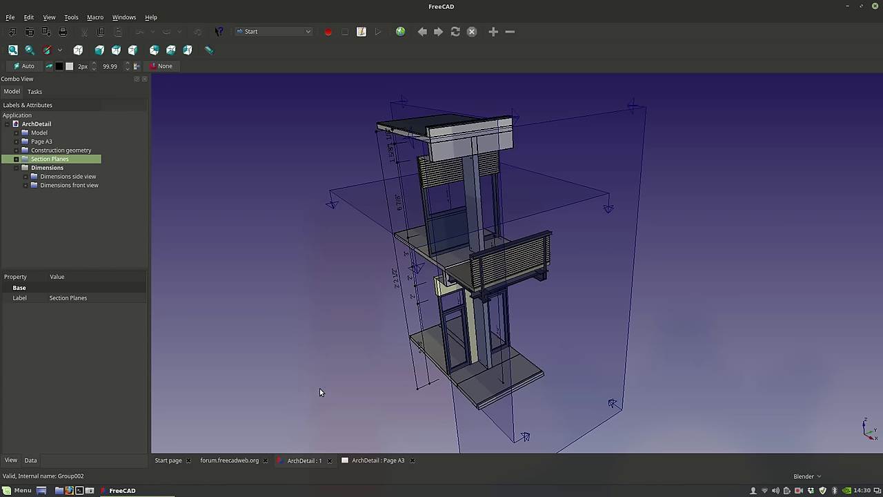
pyautogui.keyDown('shift'); pyautogui.moveTo(501, 294); pyautogui.dragTo(288, 259, button='middle'); pyautogui.keyUp('shift')
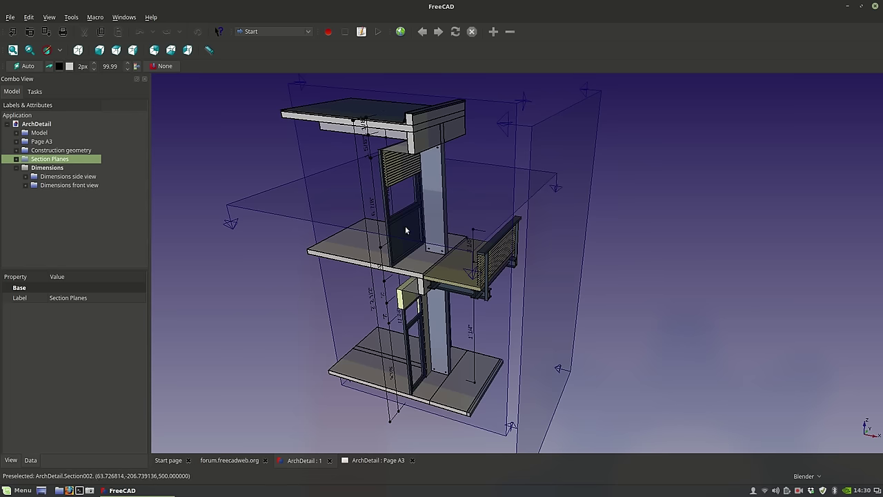
pyautogui.moveTo(374, 308); pyautogui.dragTo(592, 326, button='middle')
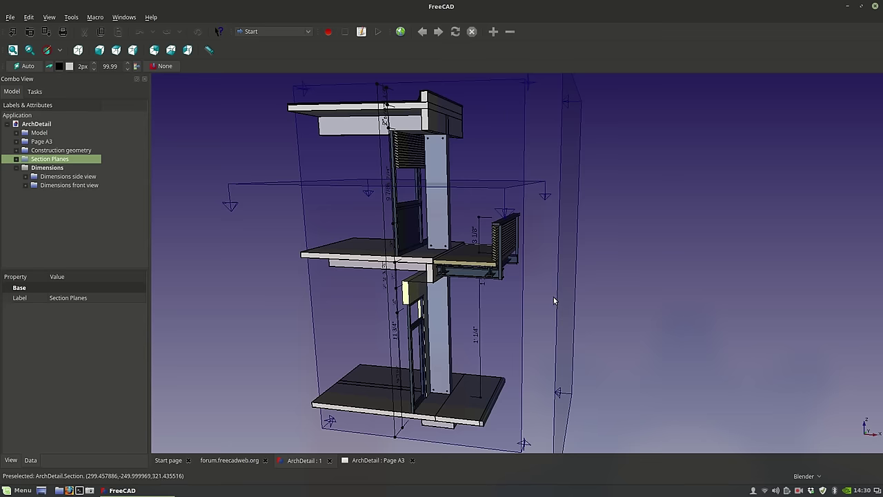
pyautogui.moveTo(623, 287); pyautogui.dragTo(414, 262, button='middle')
pyautogui.scroll(-3, 381, 242)
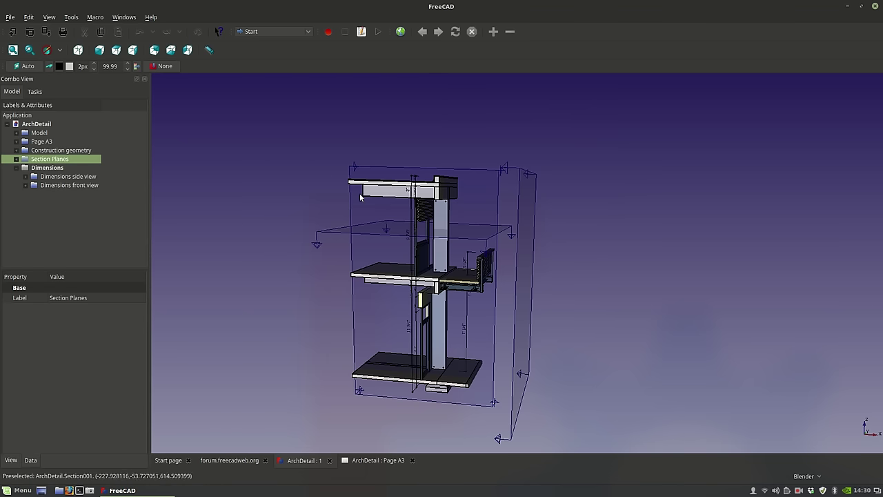
pyautogui.moveTo(601, 322); pyautogui.dragTo(557, 407, button='middle')
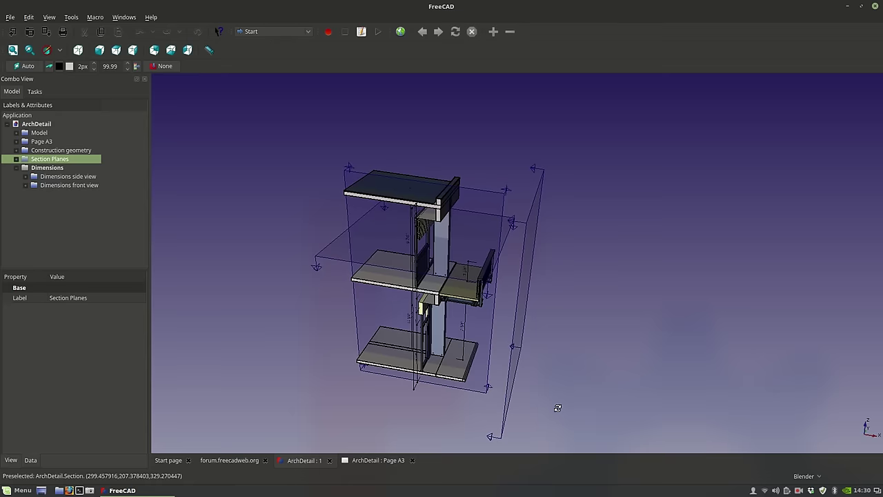
pyautogui.press('1')
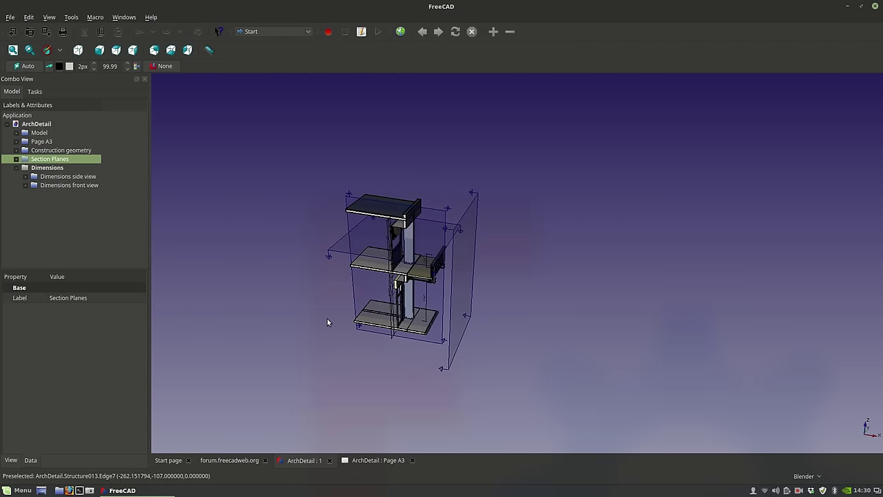
pyautogui.press('0')
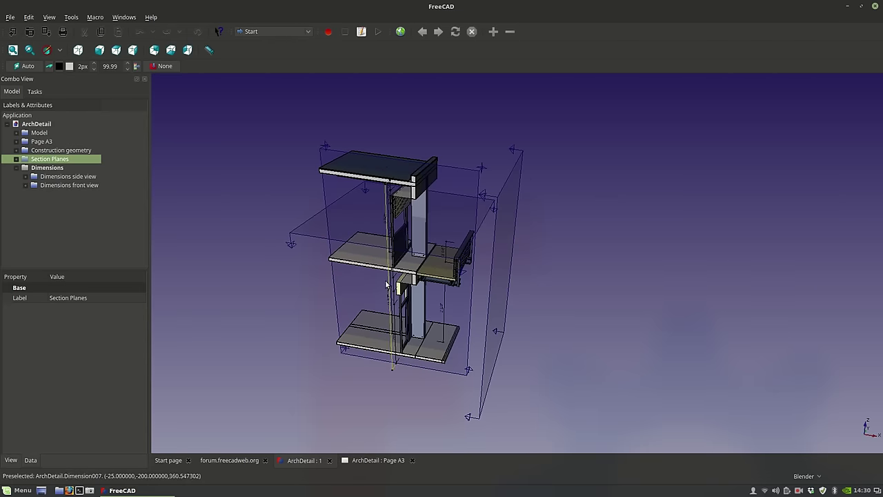
# Close the Page A3 tab and the ArchDetail document, discarding its changes.
pyautogui.click(412, 460)
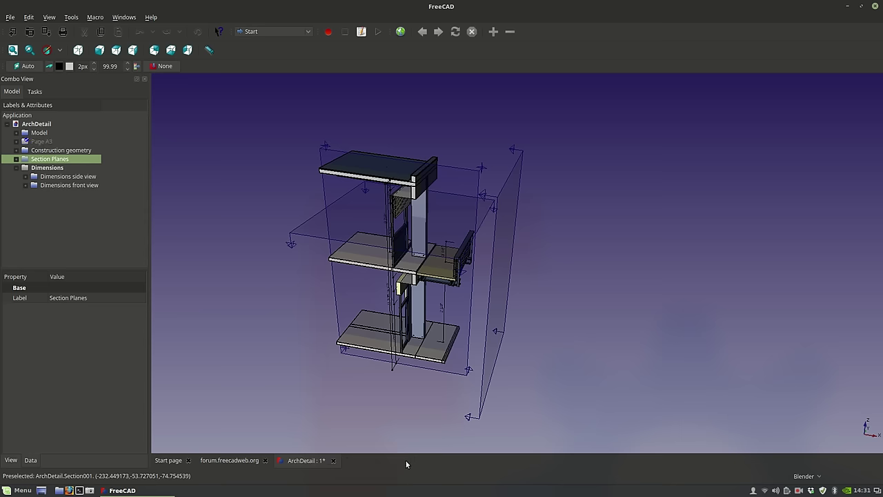
pyautogui.click(333, 460)
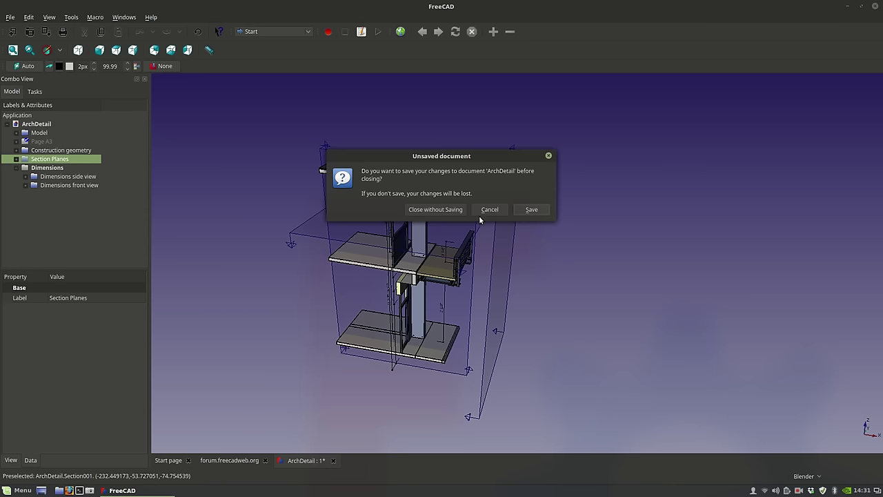
pyautogui.click(434, 210)
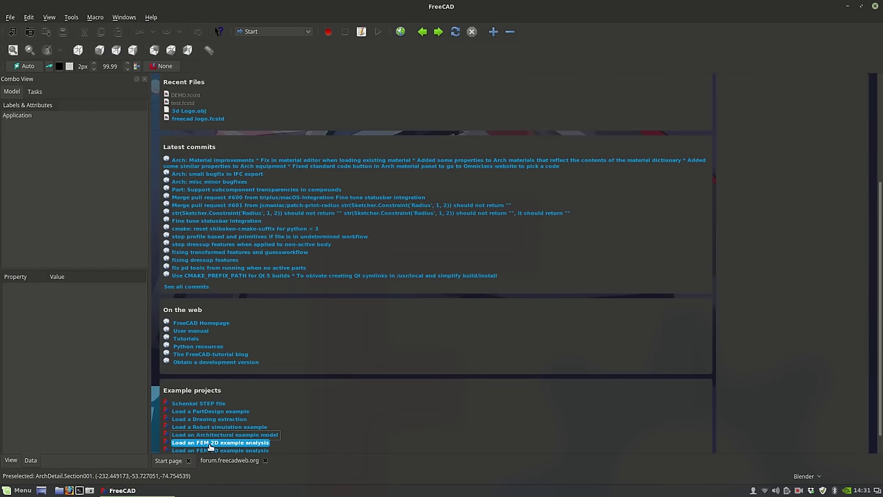
# Create a new Unnamed document and open the workbench dropdown.
pyautogui.click(13, 33)
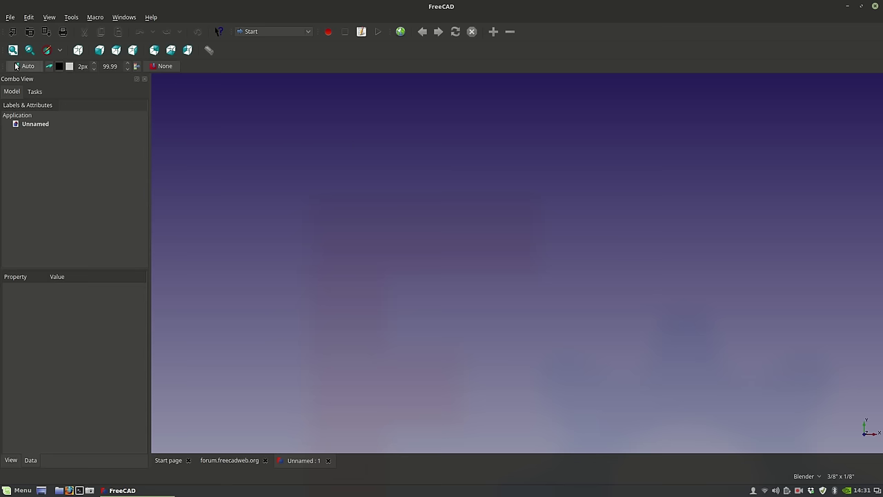
pyautogui.click(262, 31)
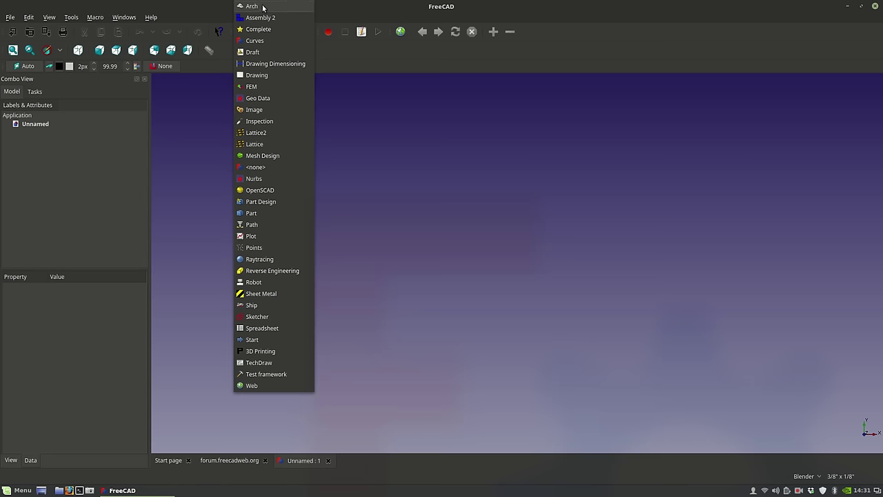
# Cycle through the Arch, Draft, Sketcher and Part workbenches, ending on Arch.
pyautogui.click(262, 7)
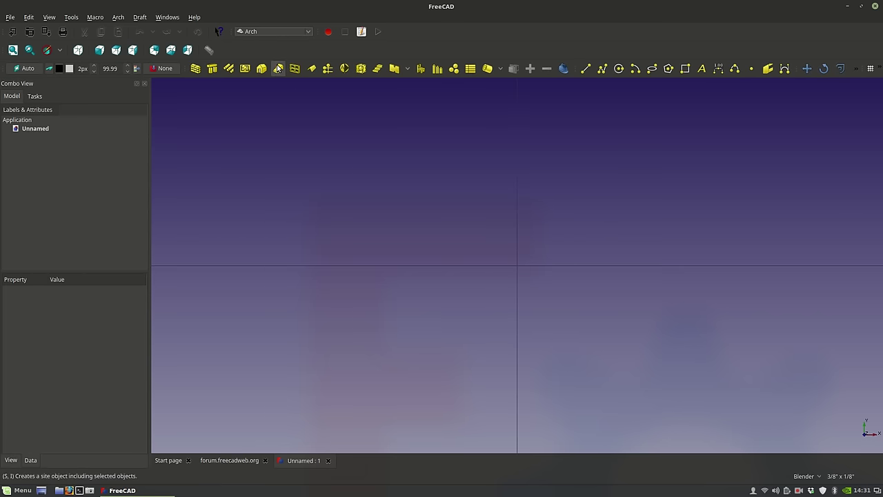
pyautogui.click(274, 31)
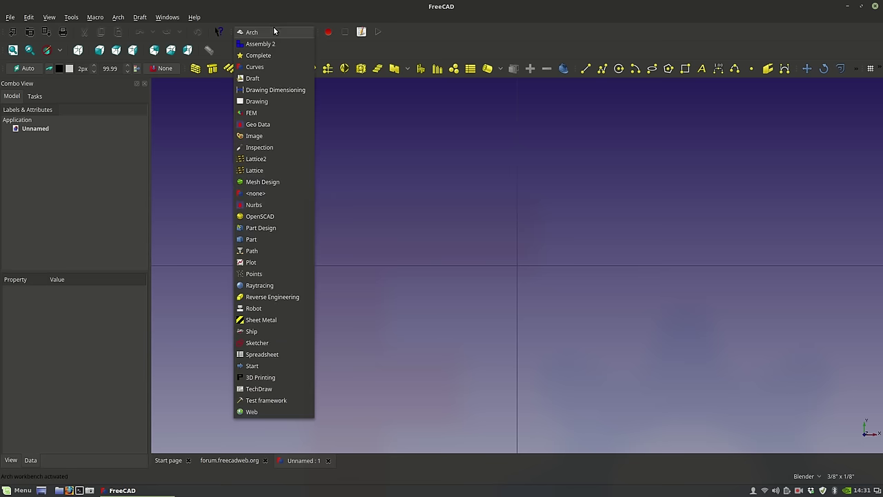
pyautogui.click(265, 79)
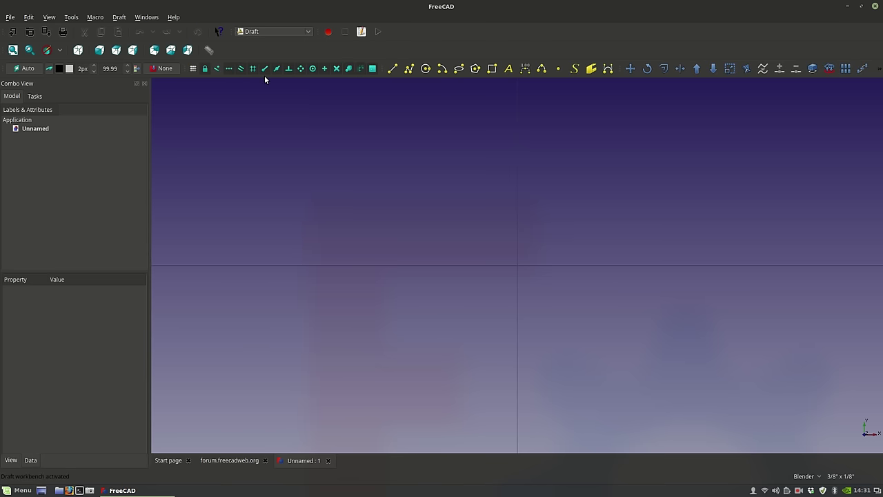
pyautogui.click(269, 30)
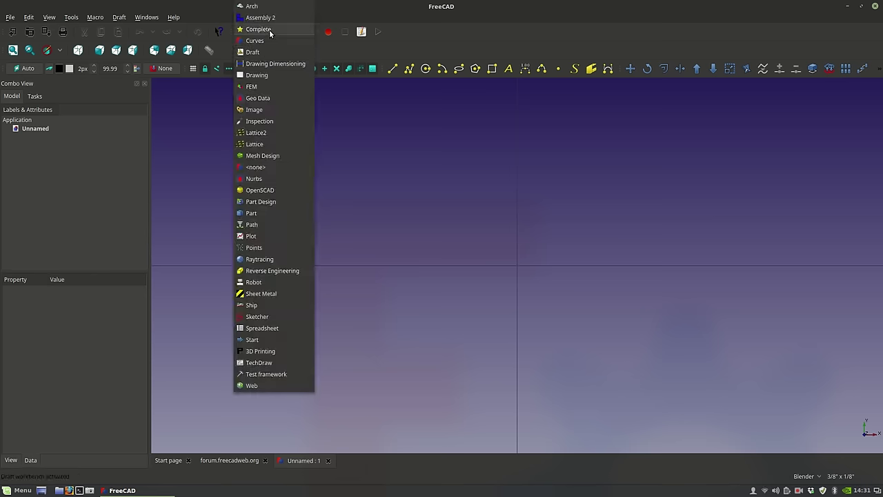
pyautogui.click(267, 316)
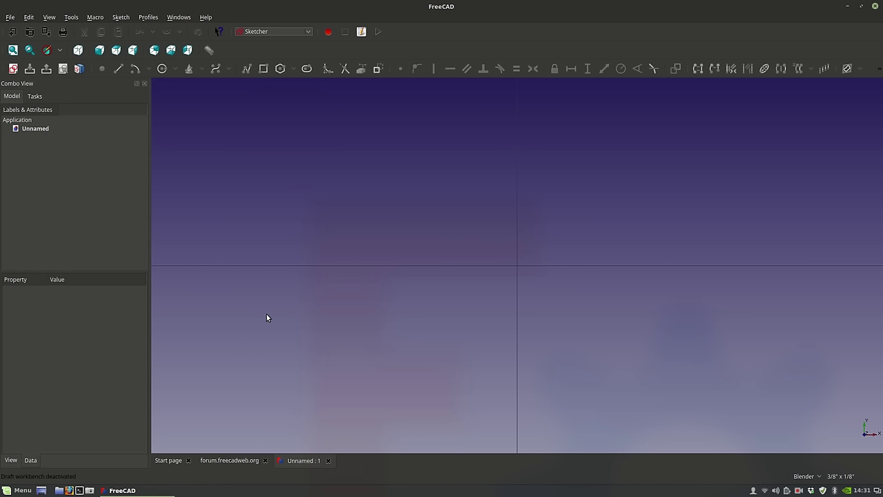
pyautogui.click(268, 32)
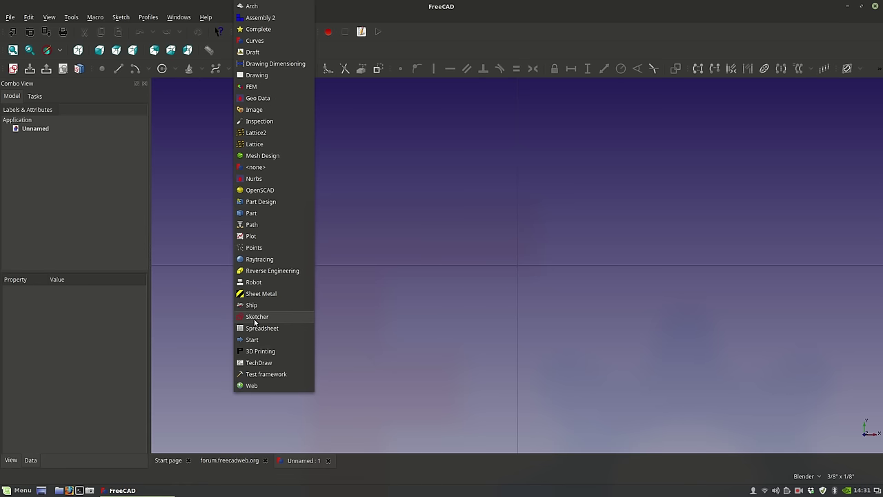
pyautogui.click(252, 212)
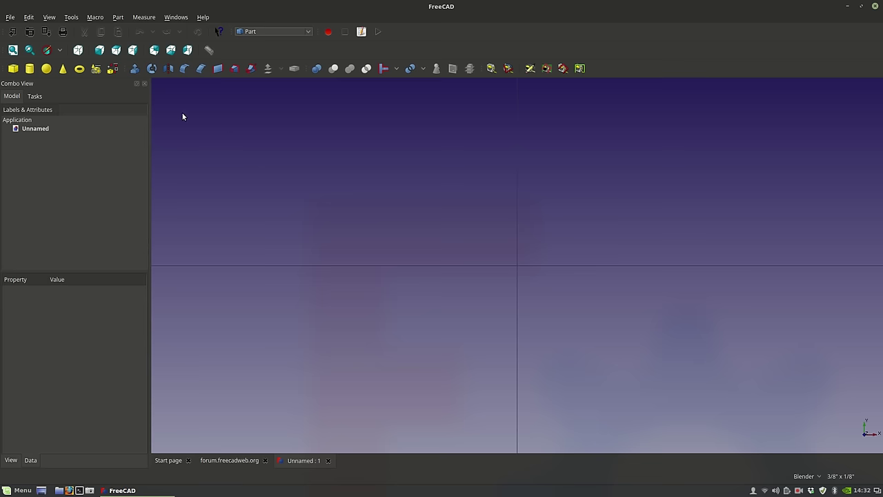
pyautogui.click(299, 33)
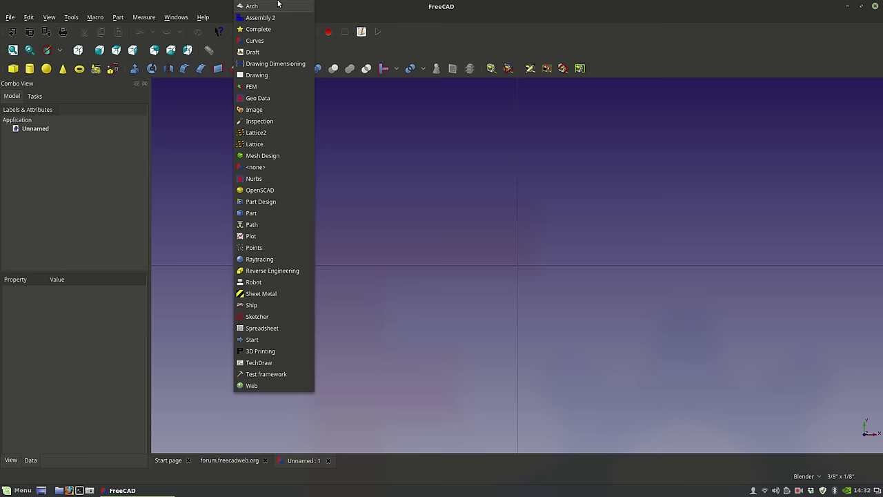
pyautogui.click(266, 5)
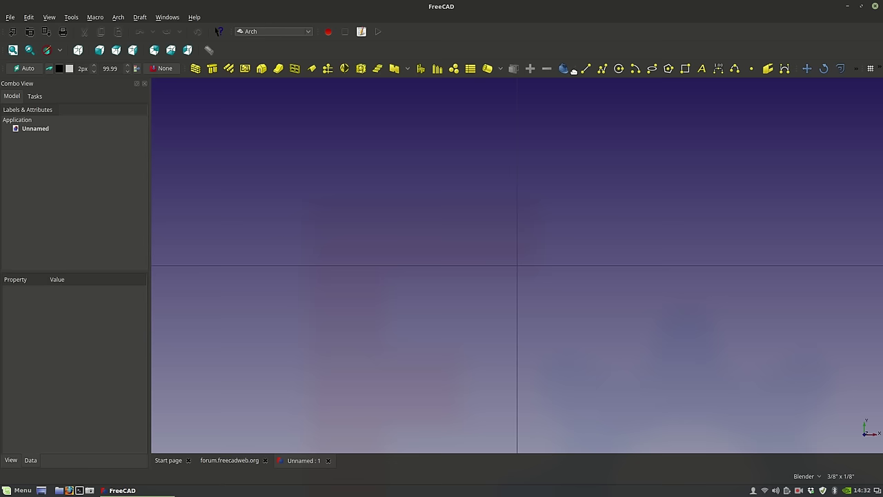
# Move the Draft toolbar up a row and dock the Snap toolbar further left so all snaps show.
pyautogui.moveTo(573, 71); pyautogui.dragTo(576, 52)
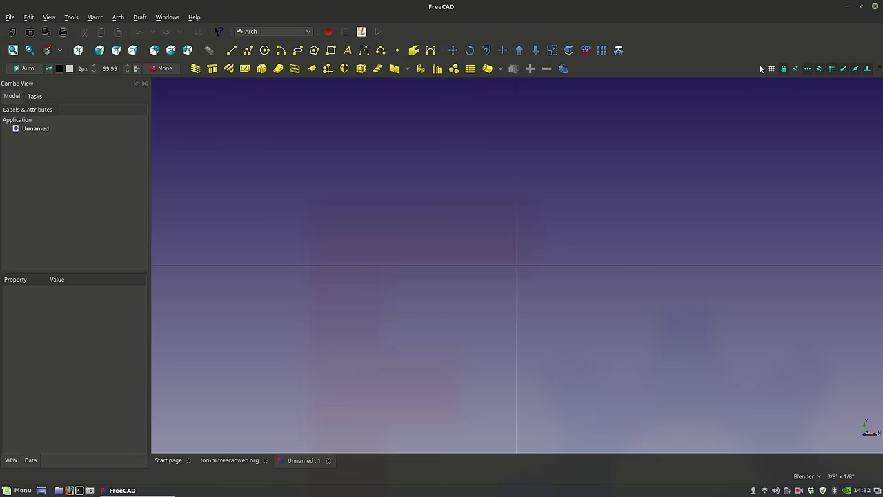
pyautogui.moveTo(760, 69); pyautogui.dragTo(578, 69)
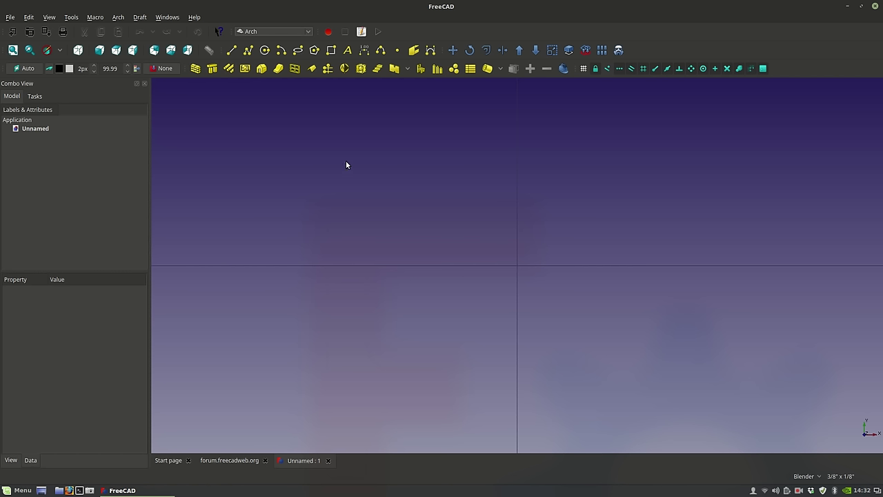
pyautogui.rightClick(38, 132)
pyautogui.click(26, 198)
# Use Save As to store the empty document on the Desktop as 'freecad demo tutorial'.
pyautogui.click(9, 17)
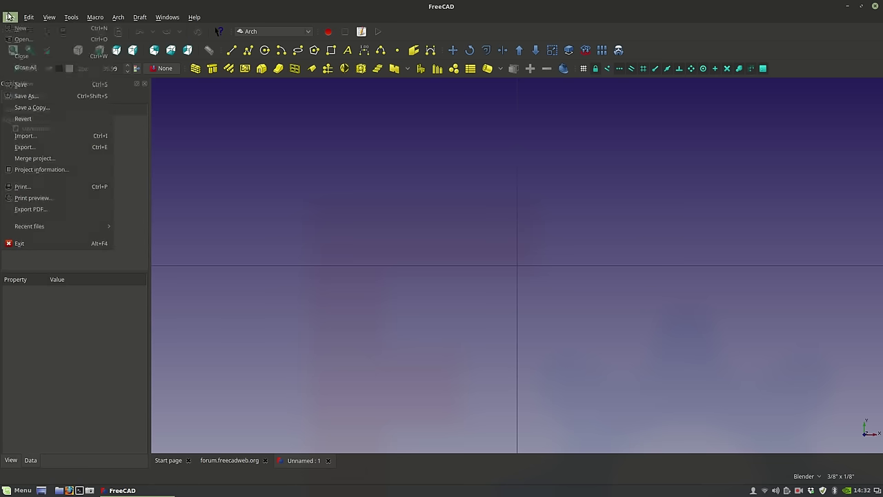
pyautogui.click(27, 98)
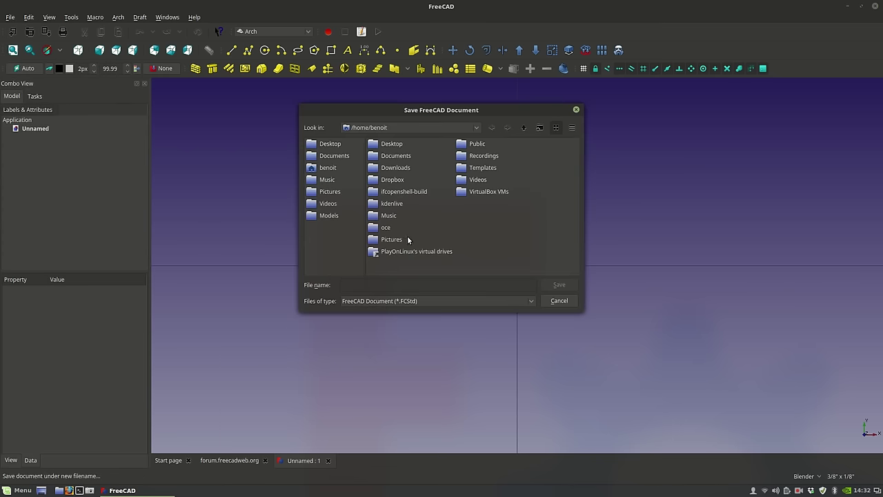
pyautogui.doubleClick(392, 144)
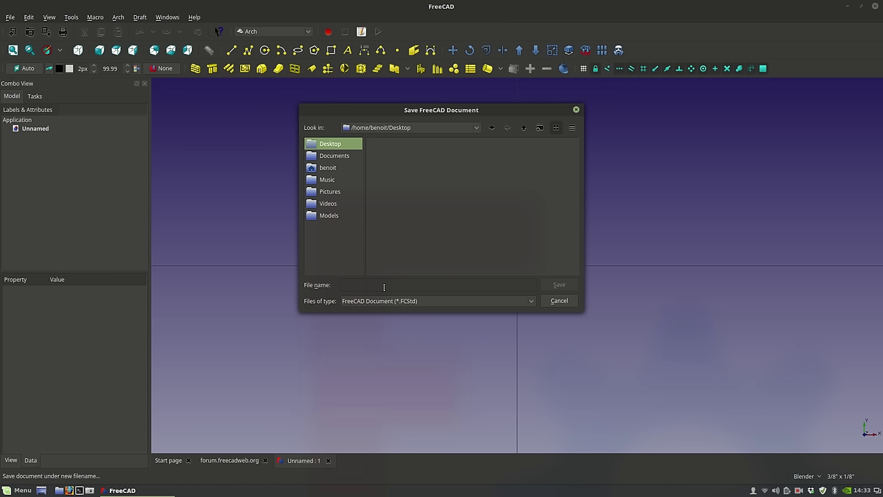
pyautogui.write('fr')
pyautogui.write('tutorial')
pyautogui.click(567, 287)
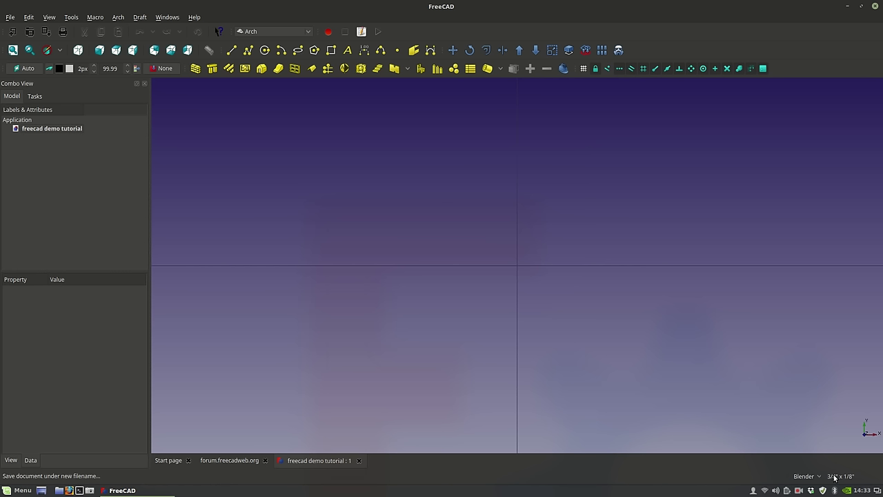
pyautogui.scroll(-1, 452, 257)
pyautogui.scroll(1, 558, 145)
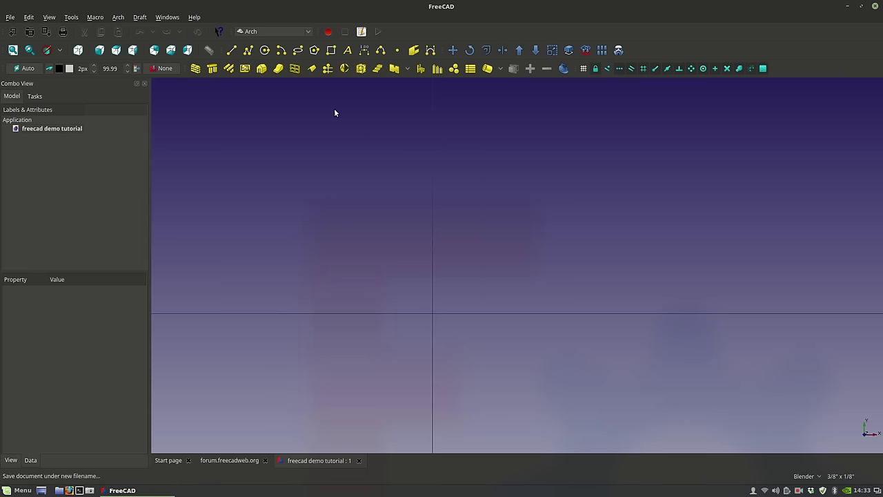
pyautogui.scroll(-1, 606, 310)
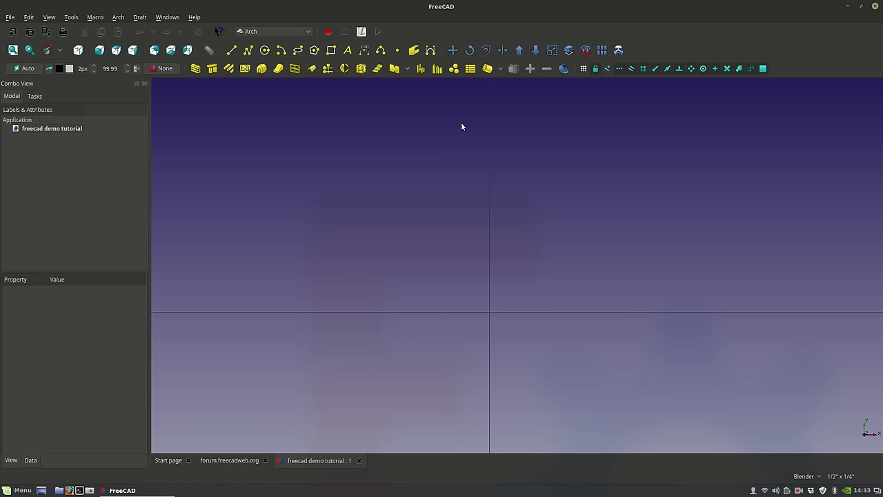
# Try the CAD and Blender navigation styles, then restore the exact top view.
pyautogui.click(817, 478)
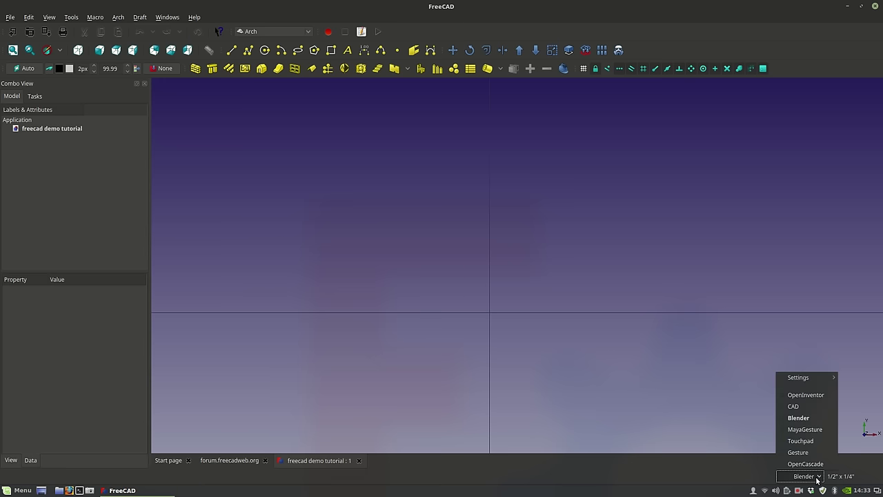
pyautogui.click(793, 406)
pyautogui.click(805, 477)
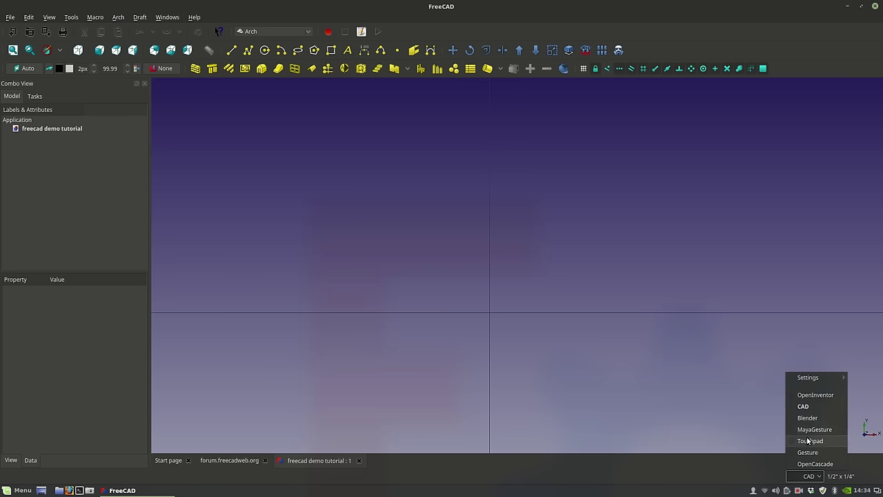
pyautogui.click(806, 419)
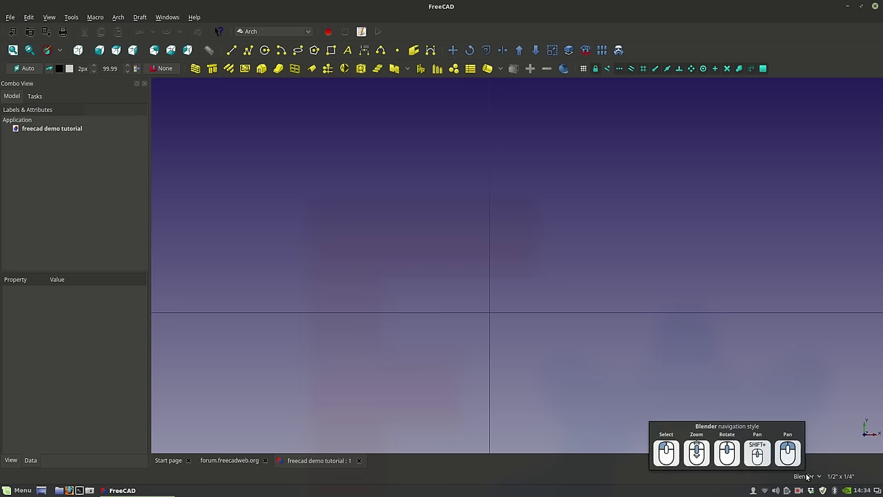
pyautogui.click(807, 476)
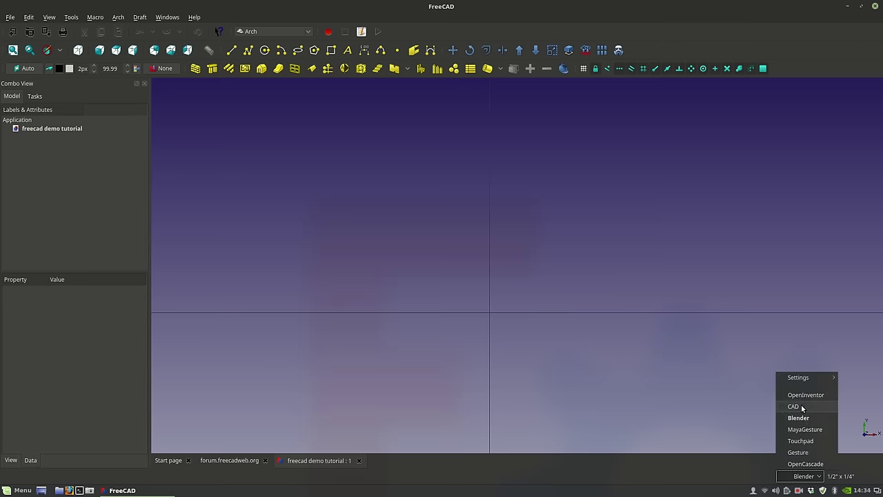
pyautogui.click(710, 295)
pyautogui.moveTo(710, 296)
pyautogui.mouseDown(button='middle')
pyautogui.moveTo(717, 271)
pyautogui.moveTo(698, 296)
pyautogui.moveTo(716, 291)
pyautogui.moveTo(711, 298)
pyautogui.mouseUp(button='middle')
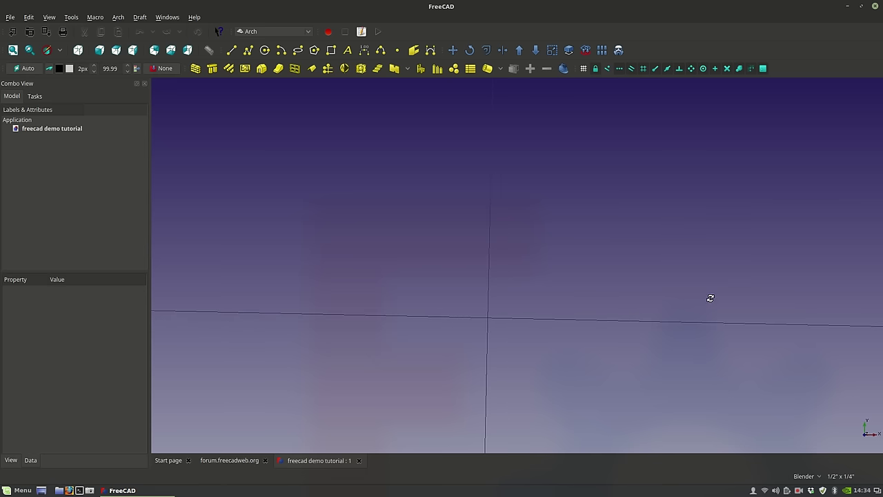
pyautogui.click(116, 50)
# Select the CAD navigation style and test panning and zooming across the grid.
pyautogui.click(804, 476)
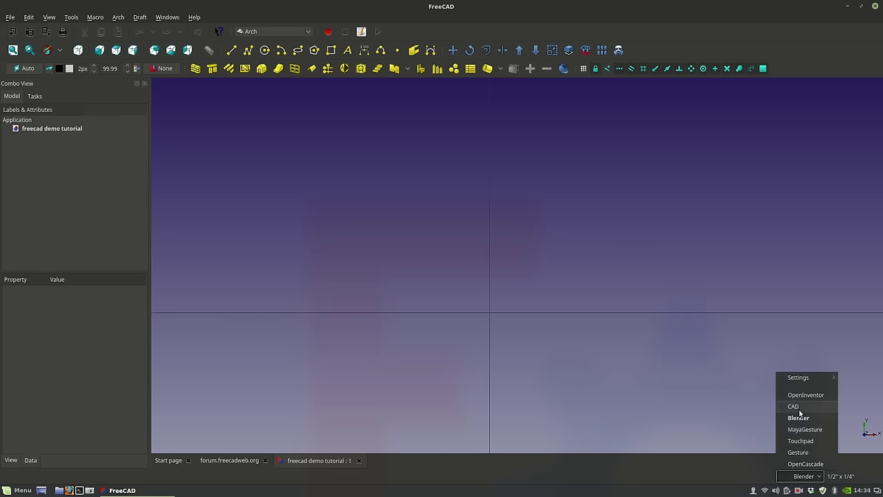
pyautogui.click(799, 414)
pyautogui.moveTo(490, 295); pyautogui.dragTo(518, 256, button='middle')
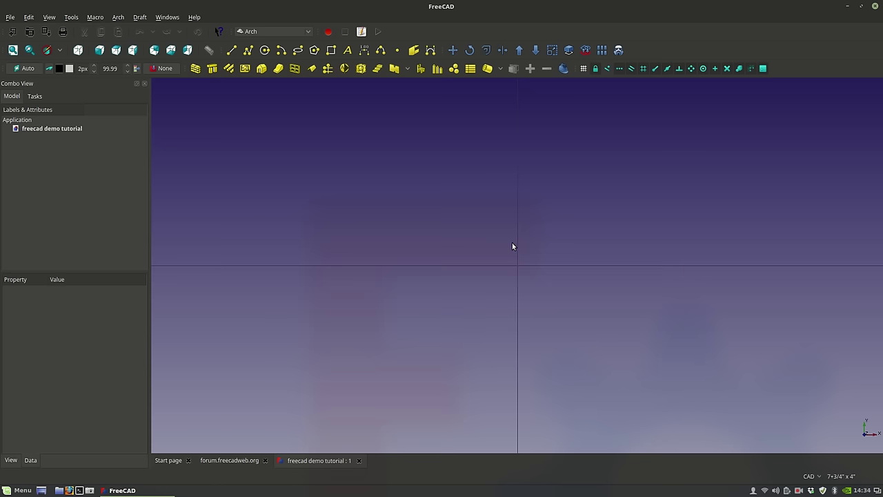
pyautogui.scroll(-5, 494, 261)
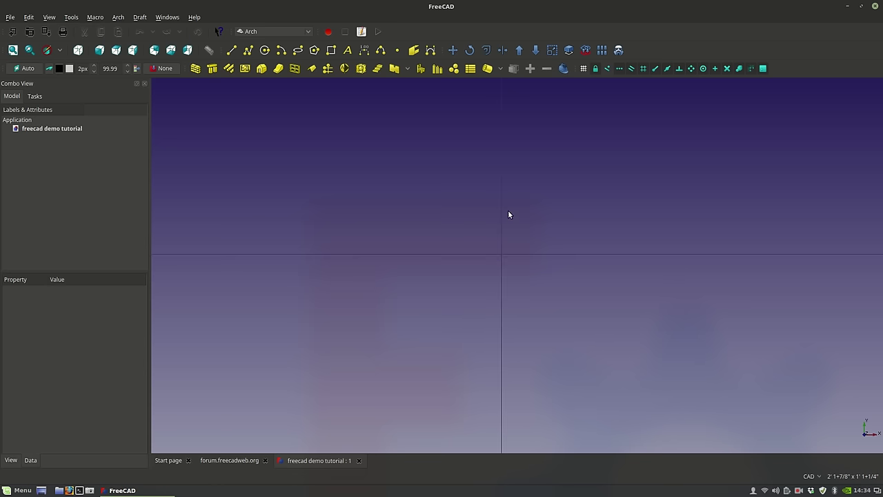
pyautogui.moveTo(483, 183); pyautogui.dragTo(586, 288, button='middle')
pyautogui.scroll(-3, 574, 277)
pyautogui.scroll(-2, 575, 273)
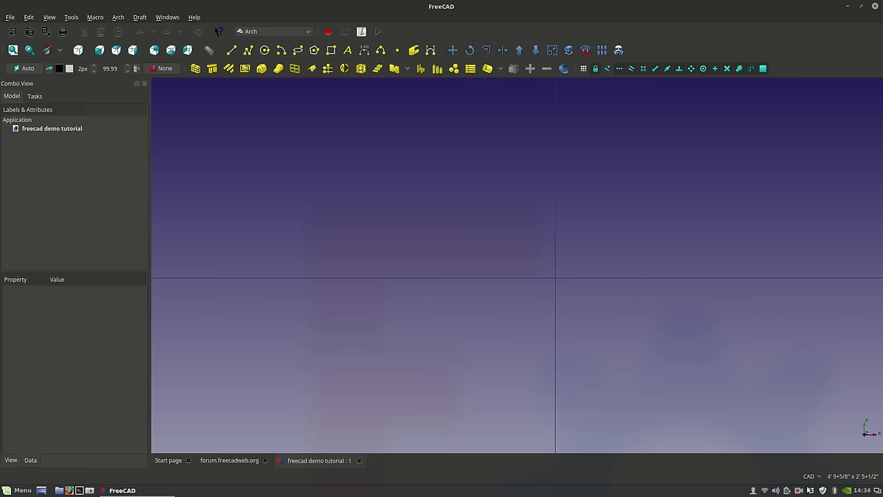
# Zoom the 3D view far out until the entire drafting grid is visible.
pyautogui.scroll(-8, 426, 245)
pyautogui.scroll(-15, 473, 280)
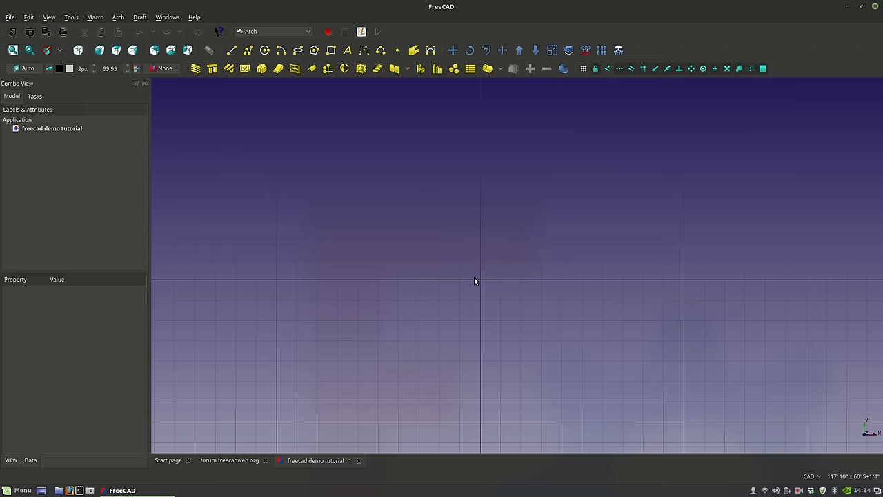
pyautogui.scroll(-5, 469, 255)
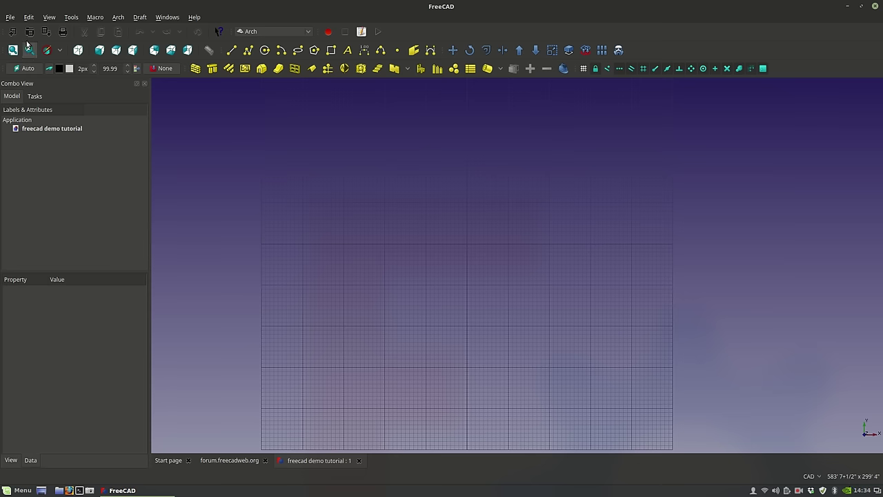
# In Preferences > General > Units, set User system to MKS (m/kg/s/degree).
pyautogui.click(29, 17)
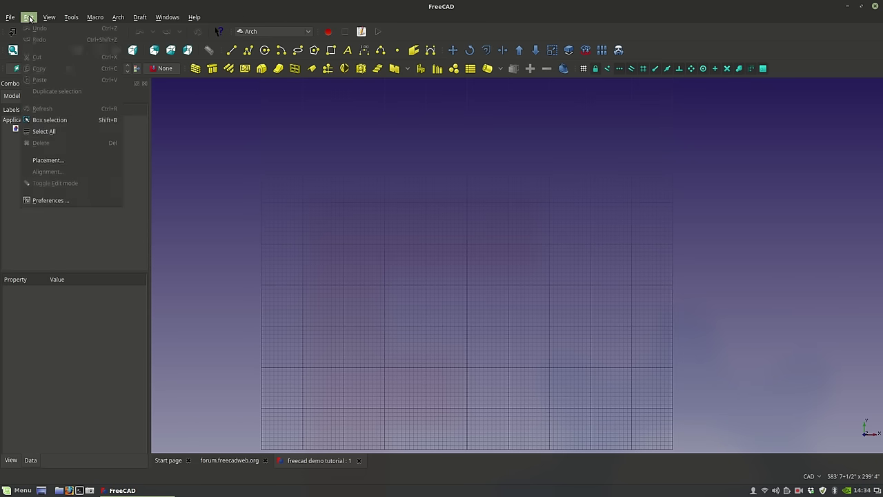
pyautogui.click(58, 199)
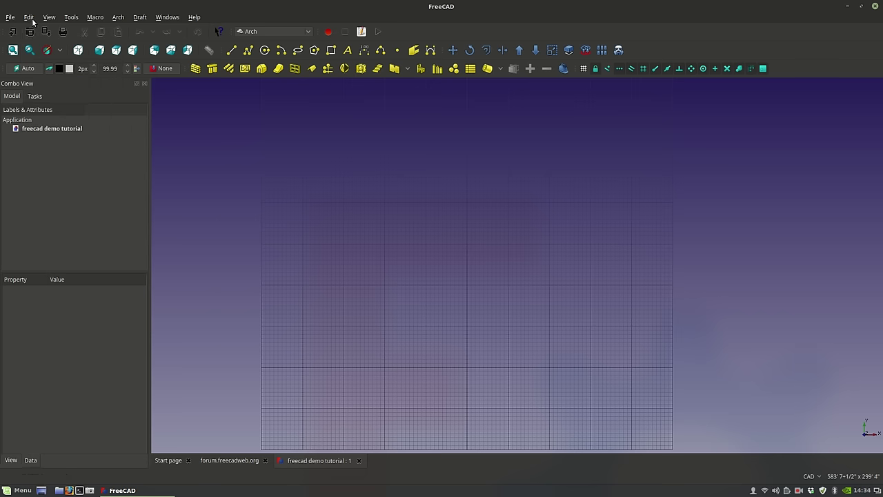
pyautogui.click(29, 17)
pyautogui.click(43, 199)
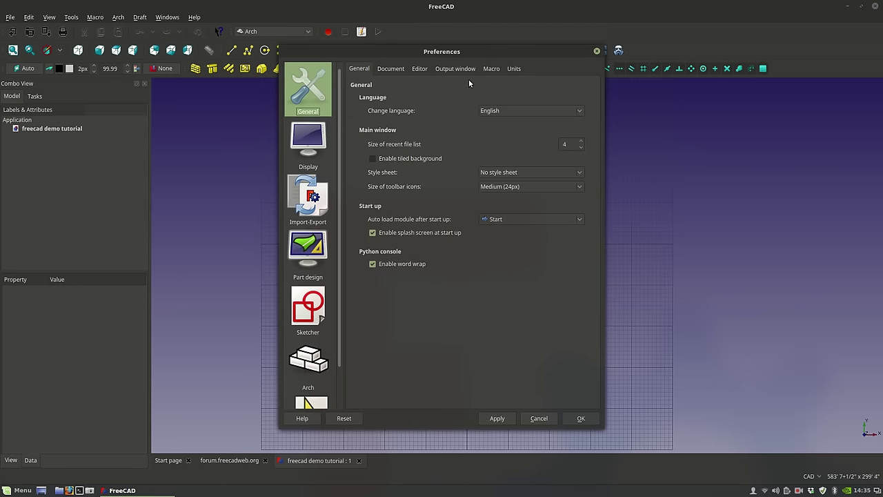
pyautogui.click(521, 71)
pyautogui.click(508, 97)
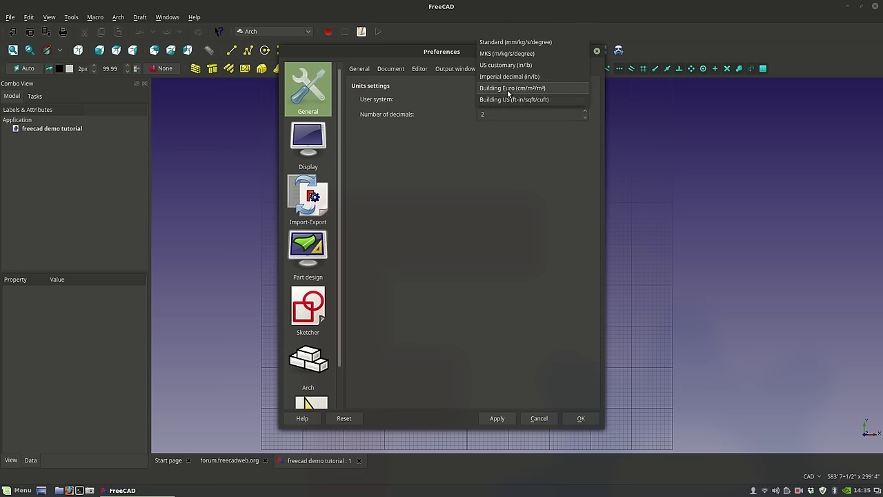
pyautogui.click(506, 89)
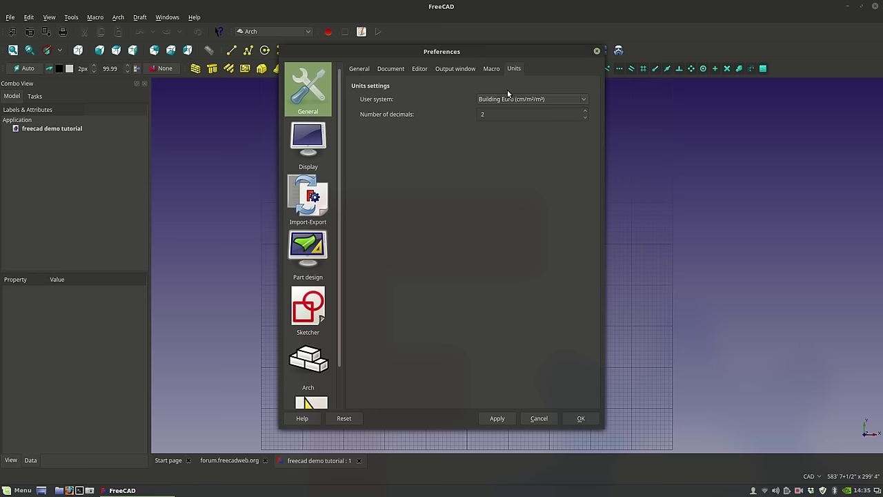
pyautogui.click(504, 101)
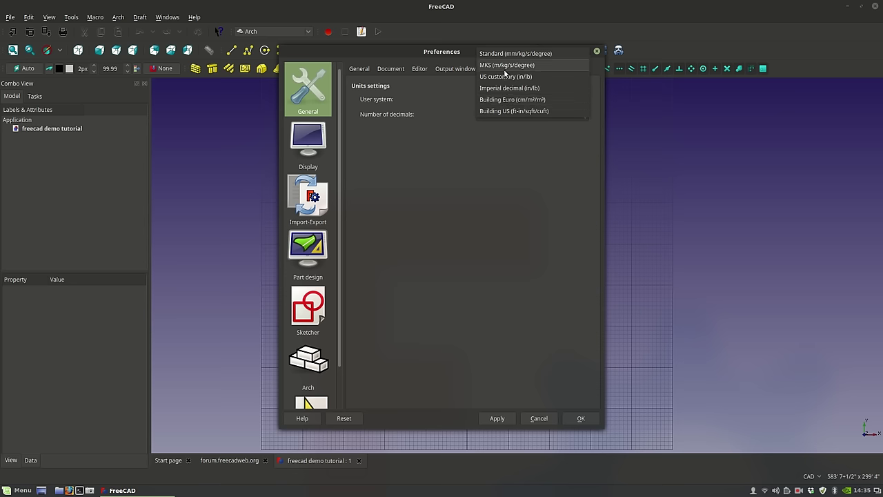
pyautogui.click(504, 69)
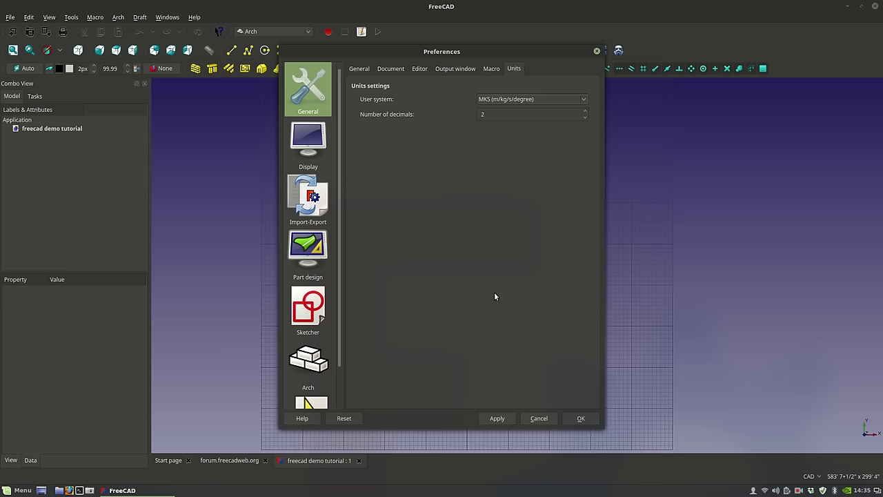
pyautogui.click(573, 419)
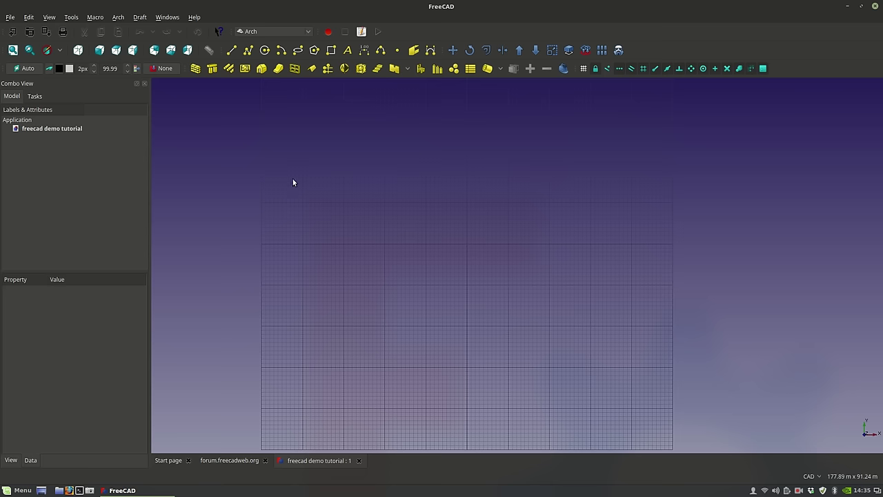
pyautogui.scroll(-3, 435, 229)
pyautogui.scroll(3, 435, 229)
pyautogui.click(797, 491)
# Zoom the 3D view in closer on the metre grid, ready for drawing.
pyautogui.rightClick(317, 195)
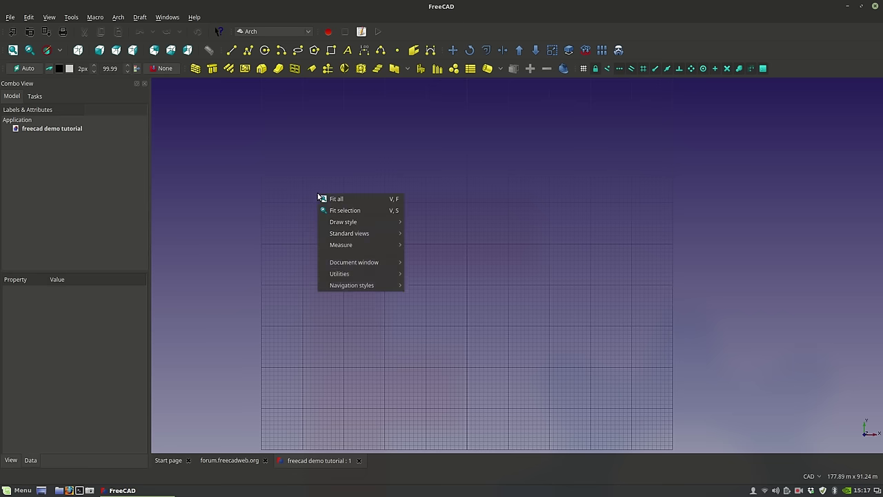
pyautogui.click(377, 200)
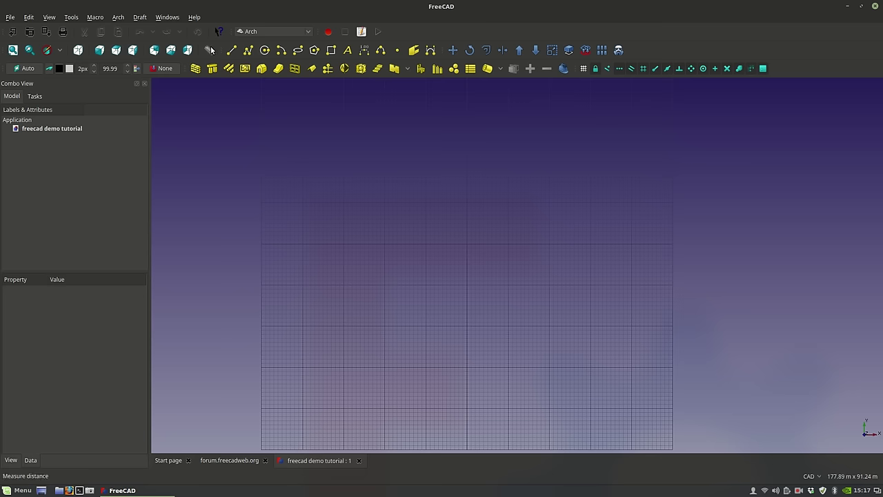
pyautogui.scroll(6, 376, 256)
pyautogui.scroll(2, 407, 254)
pyautogui.scroll(-4, 387, 199)
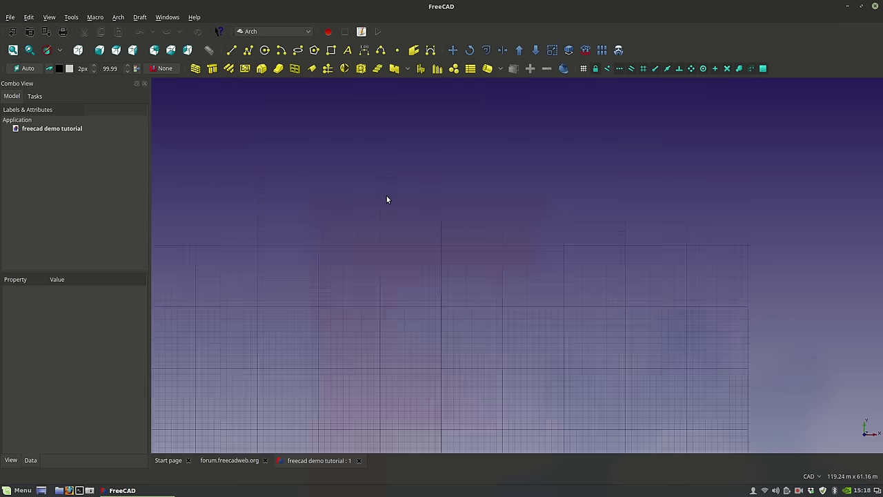
# Draw a horizontal Draft Line about 8.19 m long, then deselect it.
pyautogui.click(231, 50)
pyautogui.scroll(4, 488, 195)
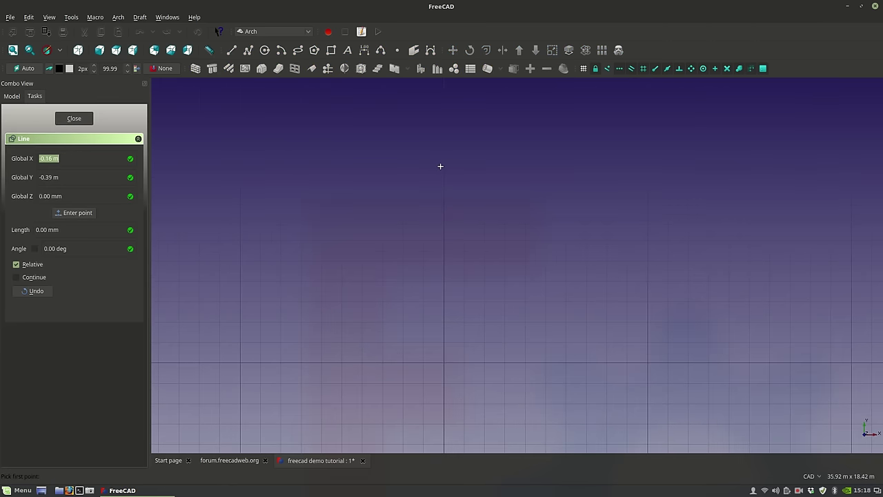
pyautogui.click(444, 184)
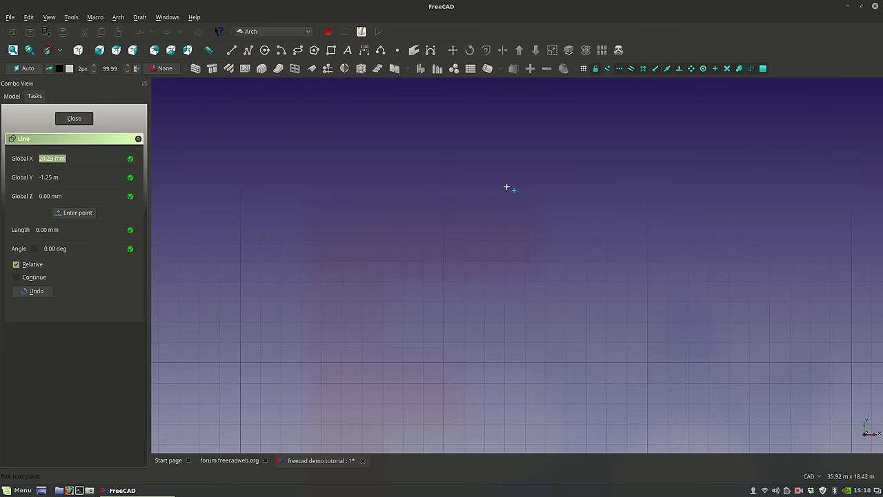
pyautogui.click(611, 183)
pyautogui.moveTo(614, 230); pyautogui.dragTo(523, 242, button='middle')
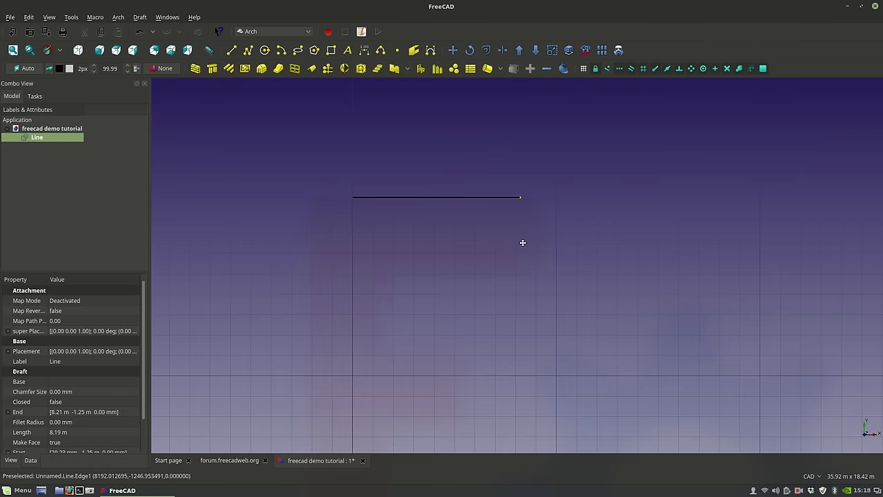
pyautogui.scroll(2, 522, 244)
pyautogui.scroll(-2, 426, 212)
pyautogui.click(422, 206)
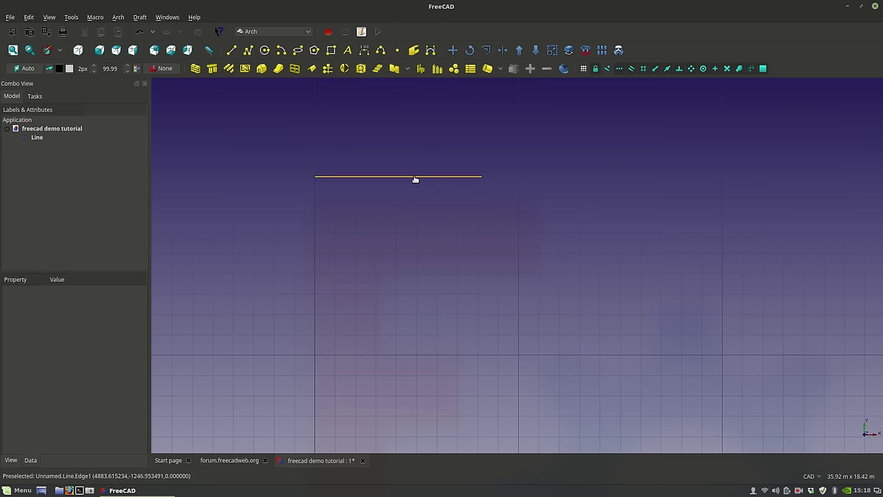
# Select the horizontal line and inspect its View display properties.
pyautogui.click(414, 177)
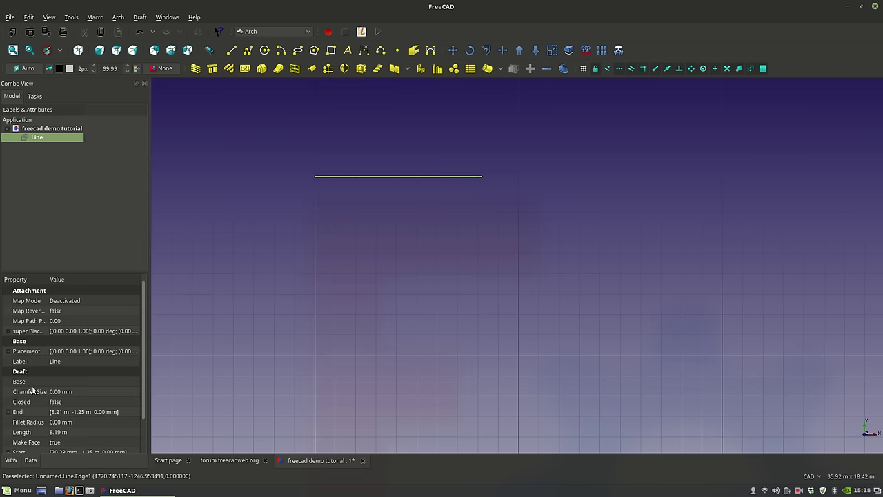
pyautogui.scroll(-1, 40, 321)
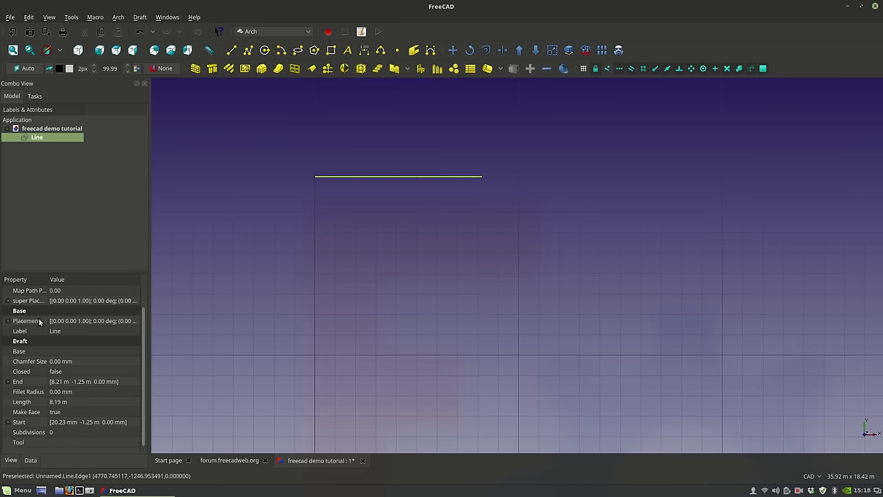
pyautogui.click(11, 460)
pyautogui.scroll(-4, 29, 340)
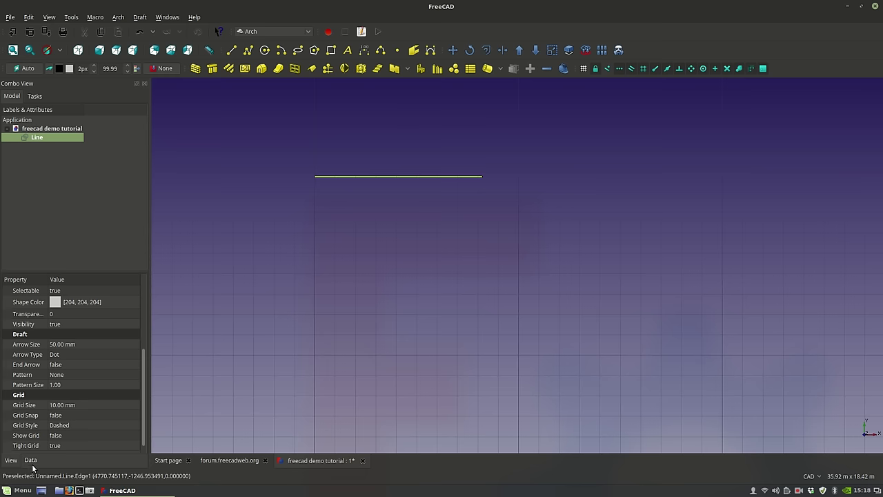
pyautogui.click(350, 226)
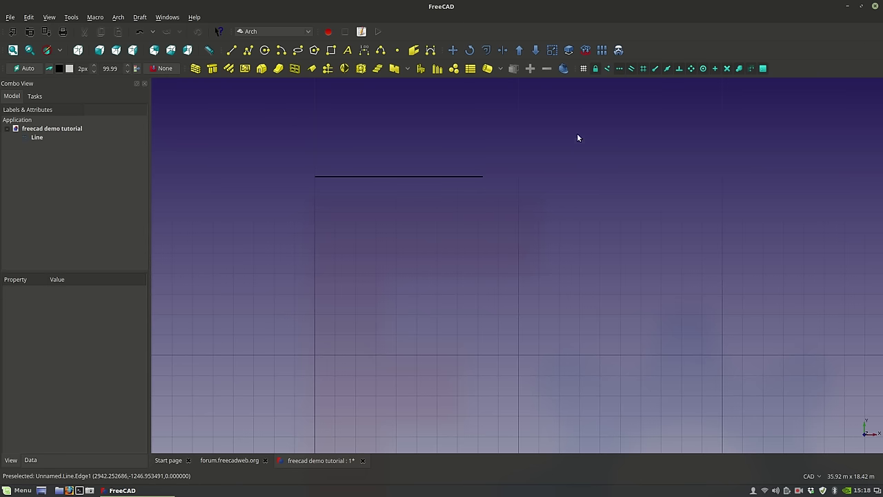
# Measure the line with Arch Survey as 8.19 m long, then reselect it.
pyautogui.click(563, 70)
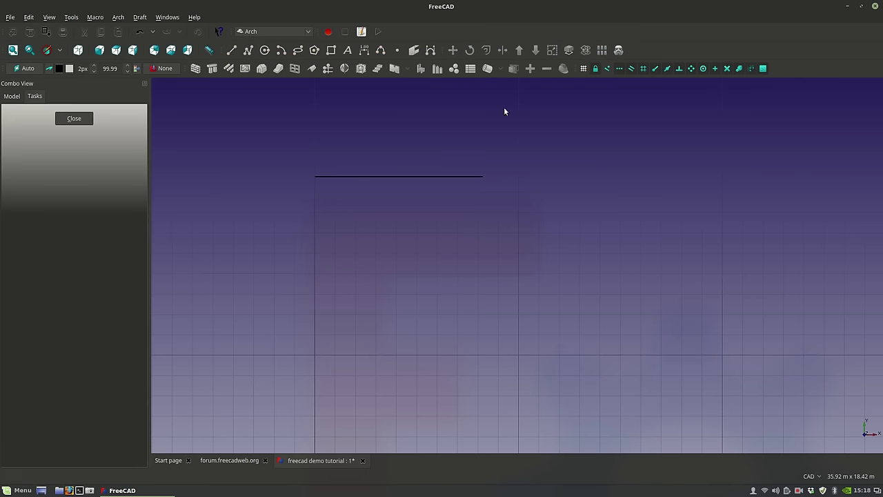
pyautogui.click(401, 177)
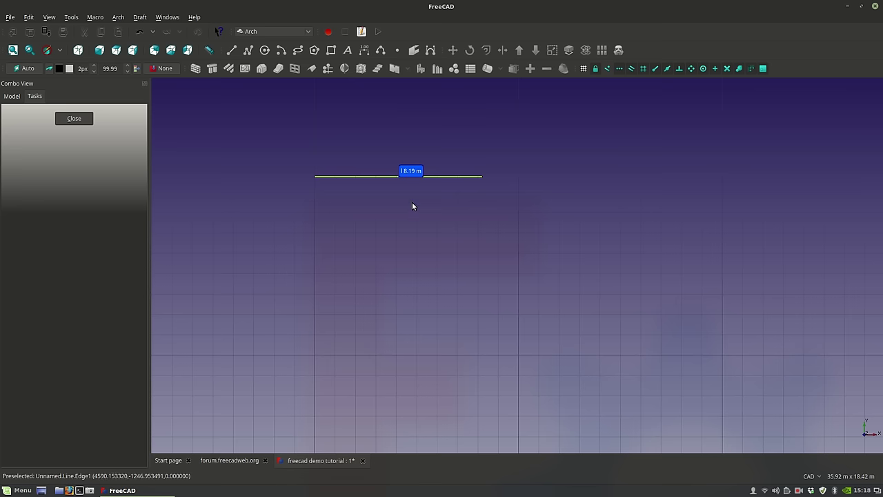
pyautogui.press('Escape')
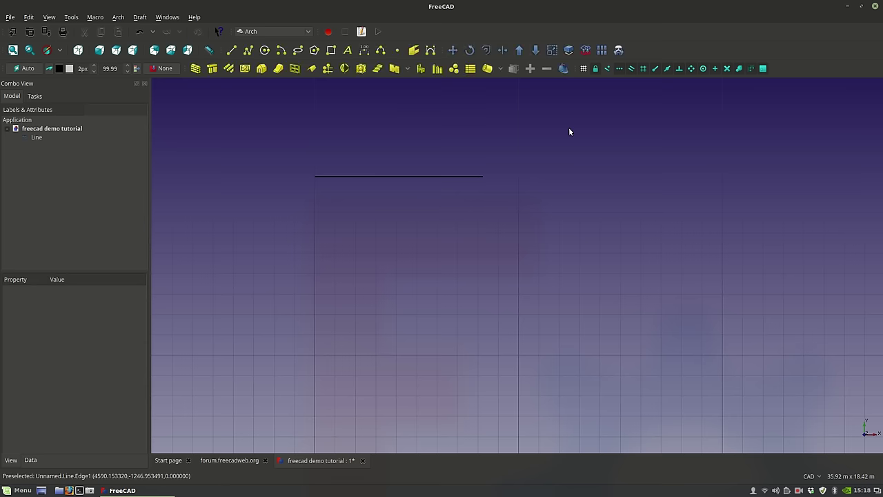
pyautogui.click(563, 68)
pyautogui.click(411, 177)
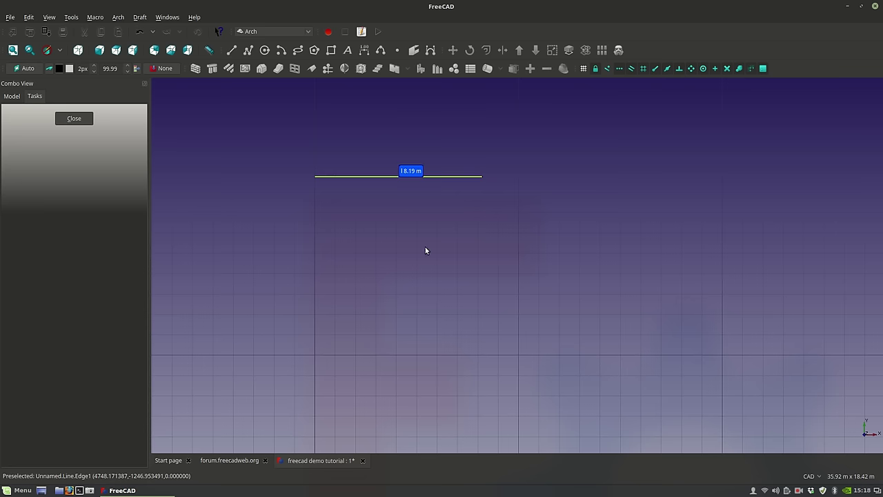
pyautogui.press('Escape')
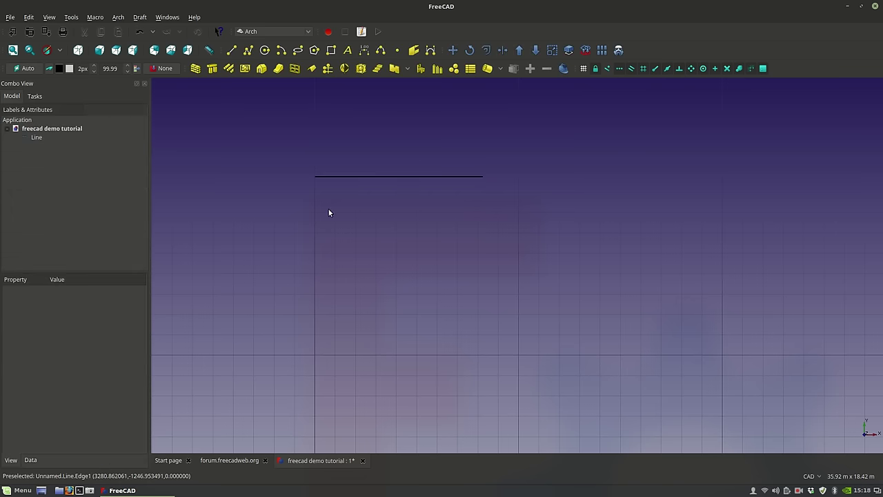
pyautogui.click(373, 177)
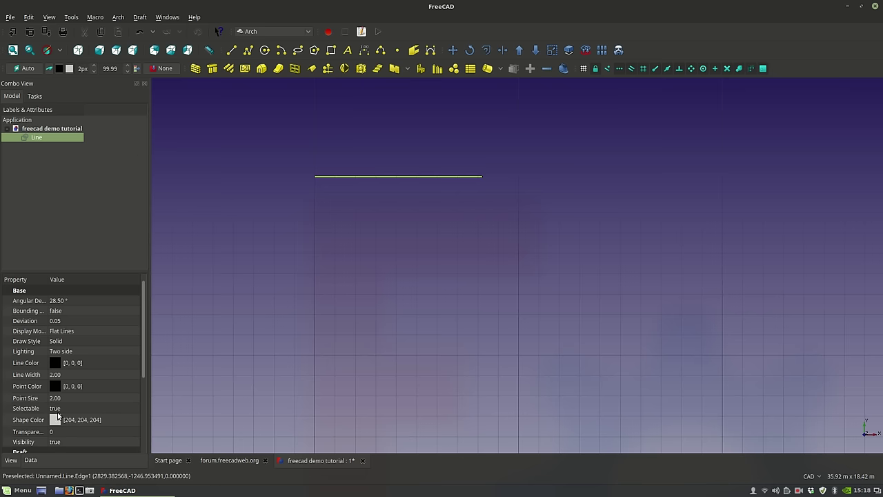
# Set the line's Length property in the Data tab to 10.0 m.
pyautogui.click(29, 460)
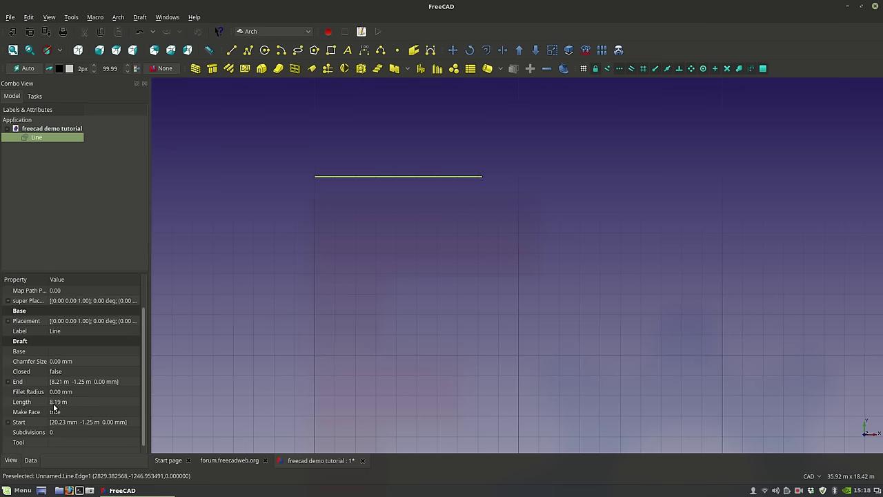
pyautogui.scroll(2, 414, 159)
pyautogui.scroll(-2, 376, 197)
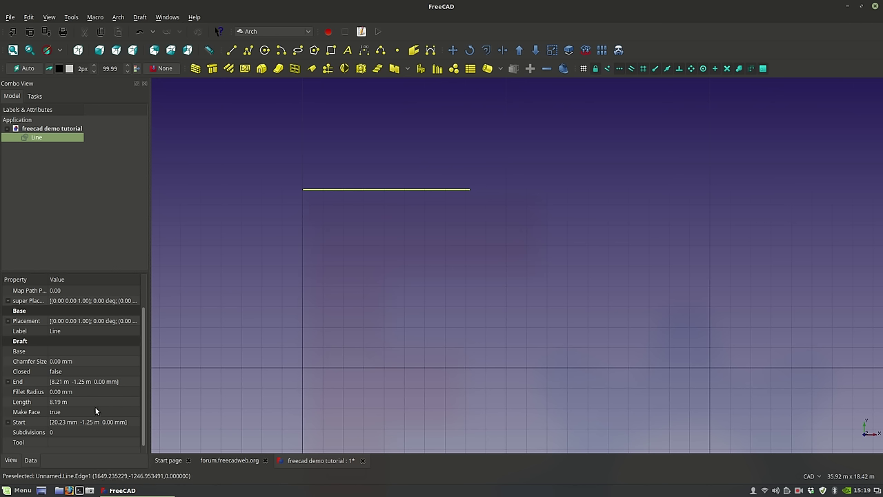
pyautogui.click(58, 401)
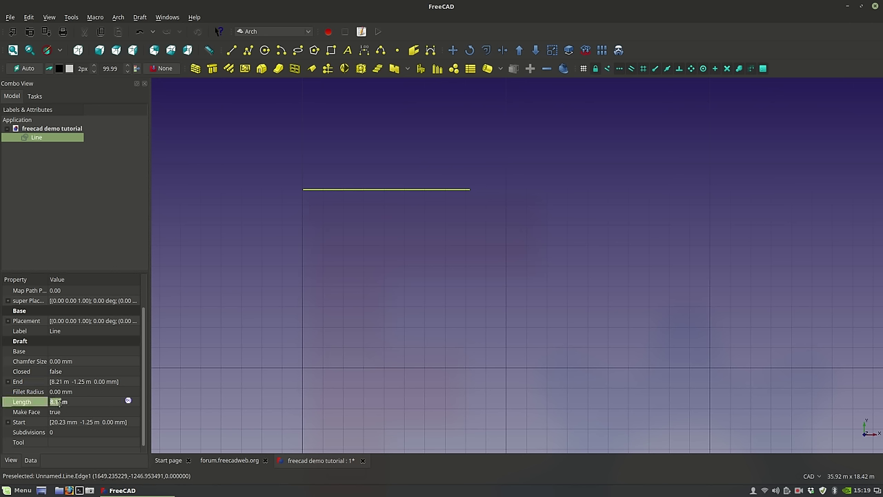
pyautogui.write('10.0')
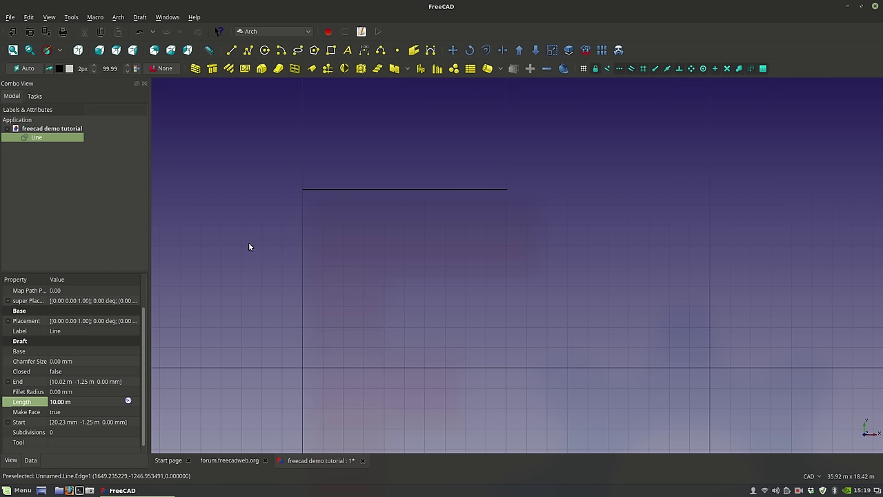
pyautogui.click(434, 189)
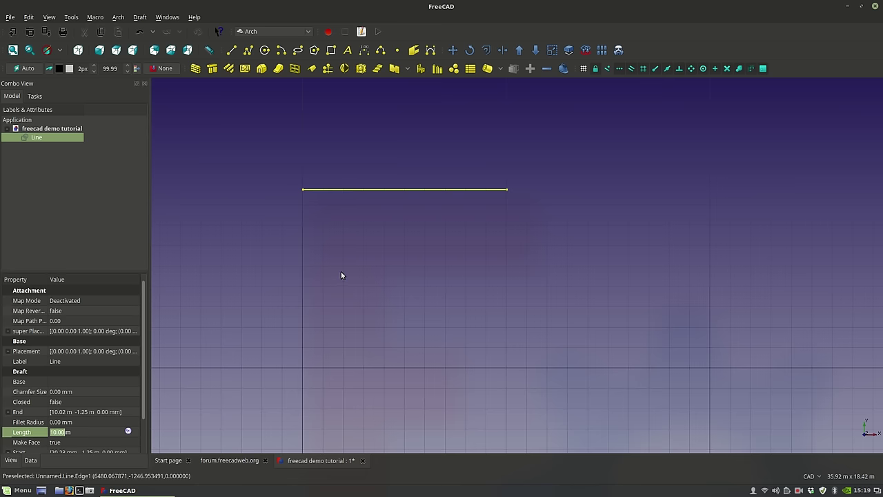
pyautogui.moveTo(471, 297); pyautogui.dragTo(403, 257, button='middle')
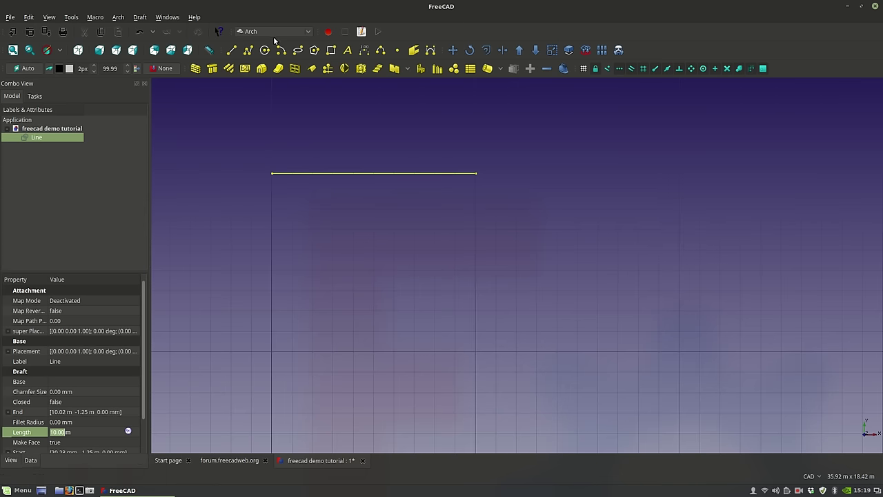
pyautogui.click(231, 51)
pyautogui.click(320, 258)
pyautogui.click(493, 222)
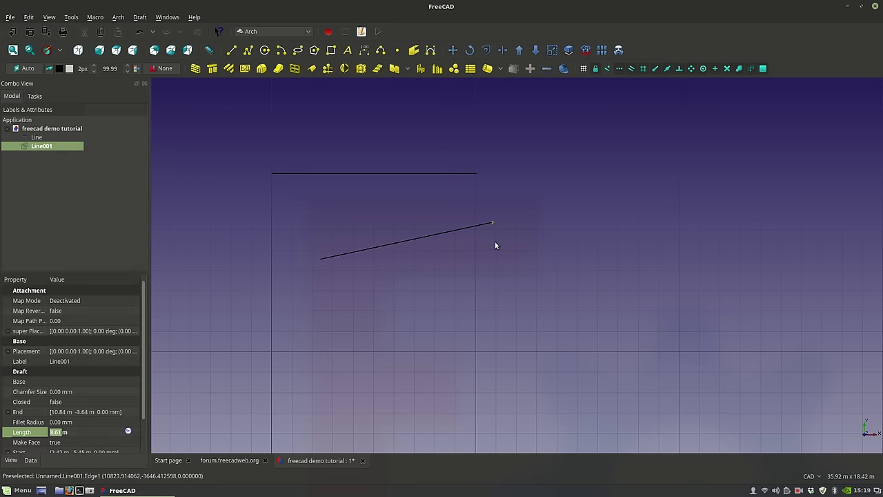
pyautogui.click(423, 229)
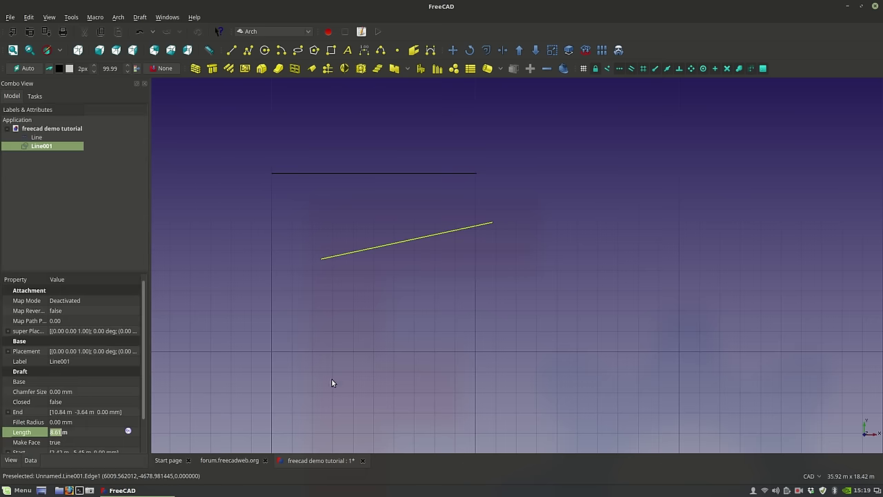
pyautogui.click(55, 432)
pyautogui.tripleClick(55, 431)
pyautogui.write('20')
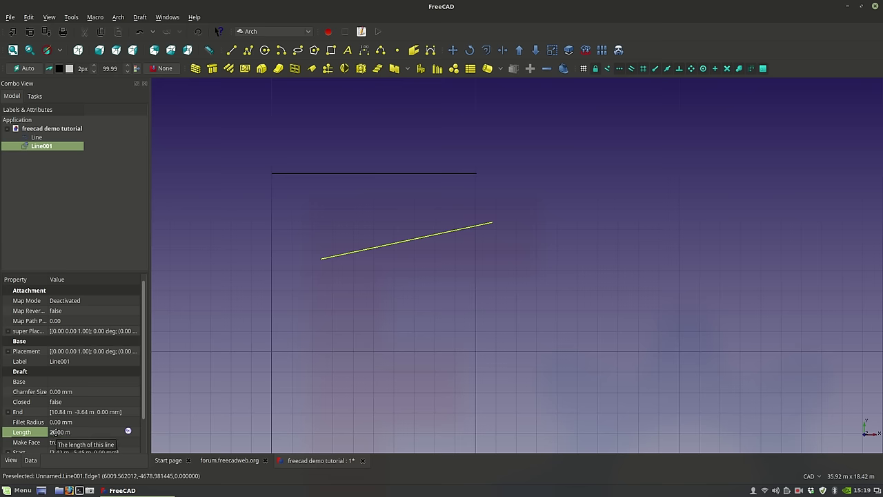
pyautogui.press('Return')
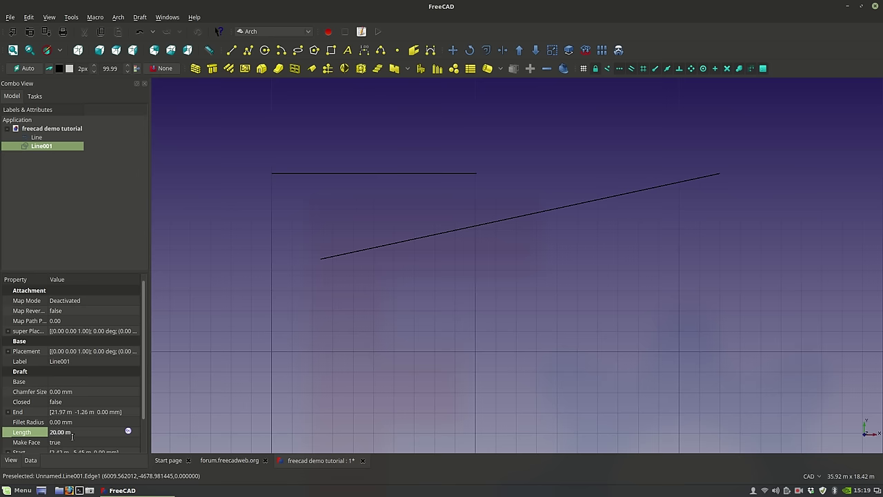
pyautogui.click(338, 320)
pyautogui.scroll(-3, 469, 319)
pyautogui.click(437, 263)
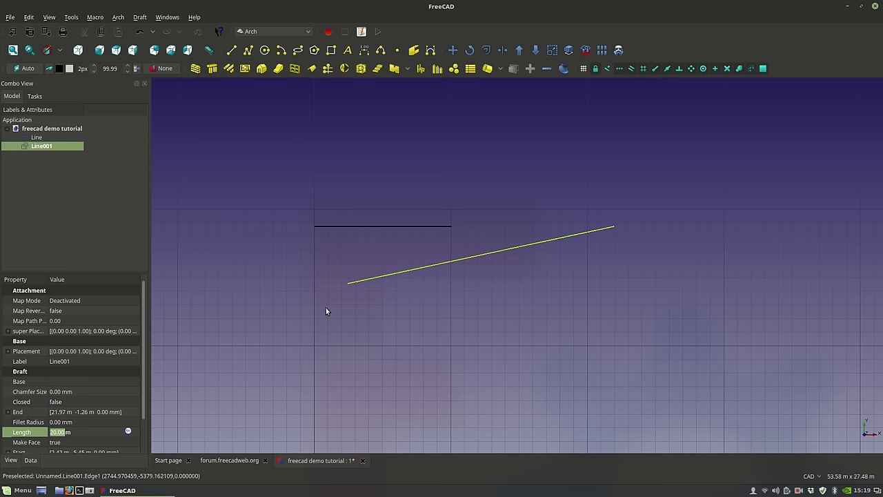
pyautogui.press('Delete')
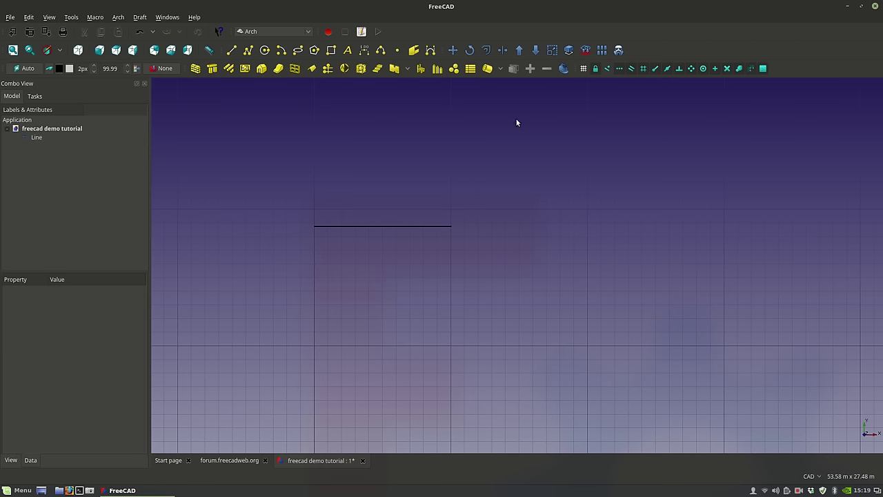
pyautogui.moveTo(398, 274); pyautogui.dragTo(398, 210, button='middle')
pyautogui.scroll(2, 398, 210)
pyautogui.click(395, 144)
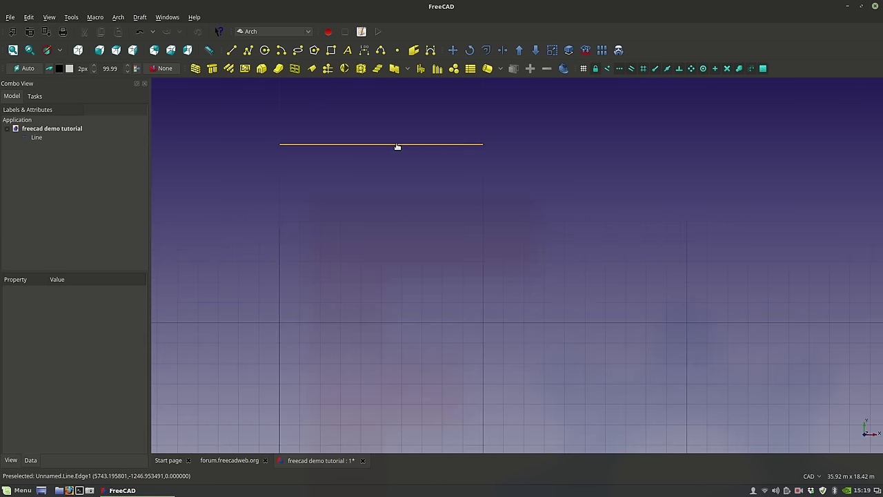
# Preview the line's Display Mode as Wireframe and Points, ending on Flat Lines.
pyautogui.click(11, 459)
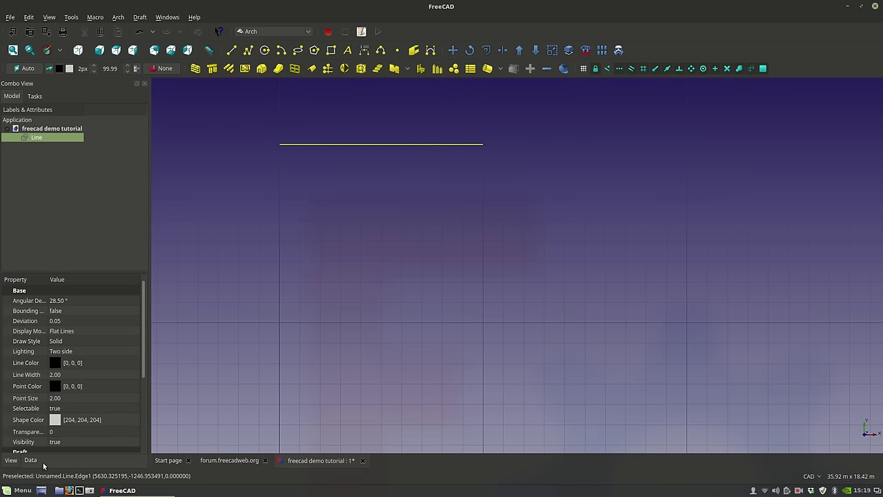
pyautogui.click(103, 329)
pyautogui.click(104, 328)
pyautogui.click(92, 343)
pyautogui.click(393, 203)
pyautogui.scroll(2, 411, 288)
pyautogui.click(354, 206)
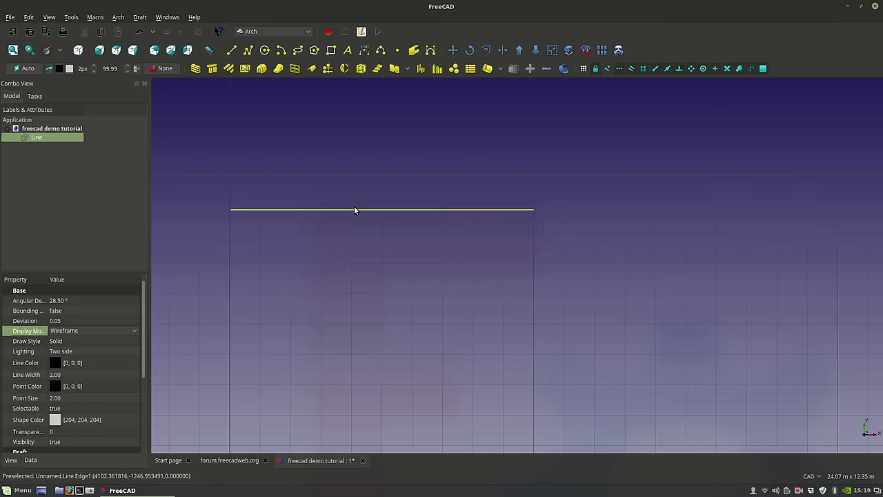
pyautogui.click(94, 332)
pyautogui.click(94, 331)
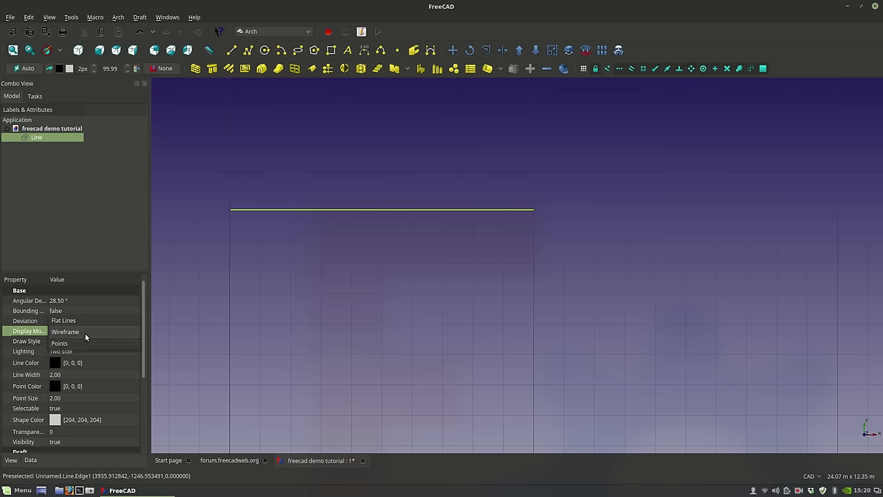
pyautogui.click(79, 342)
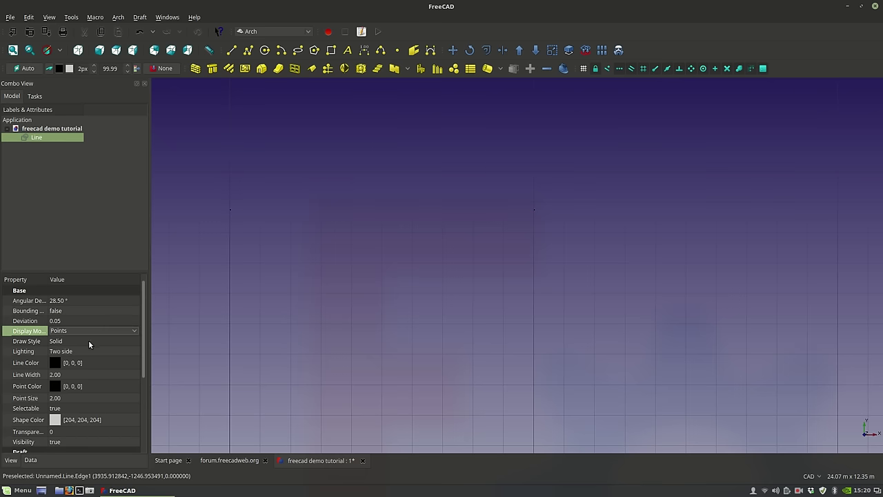
pyautogui.click(79, 332)
pyautogui.click(78, 321)
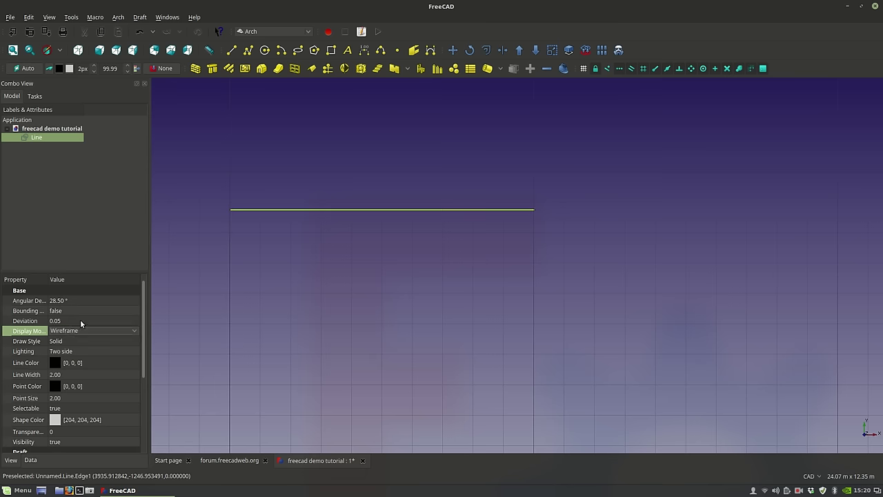
pyautogui.click(80, 330)
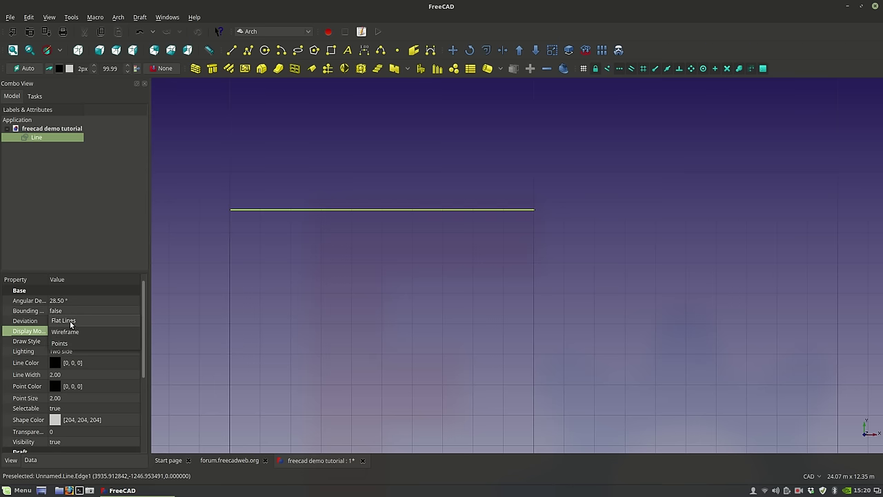
pyautogui.click(70, 324)
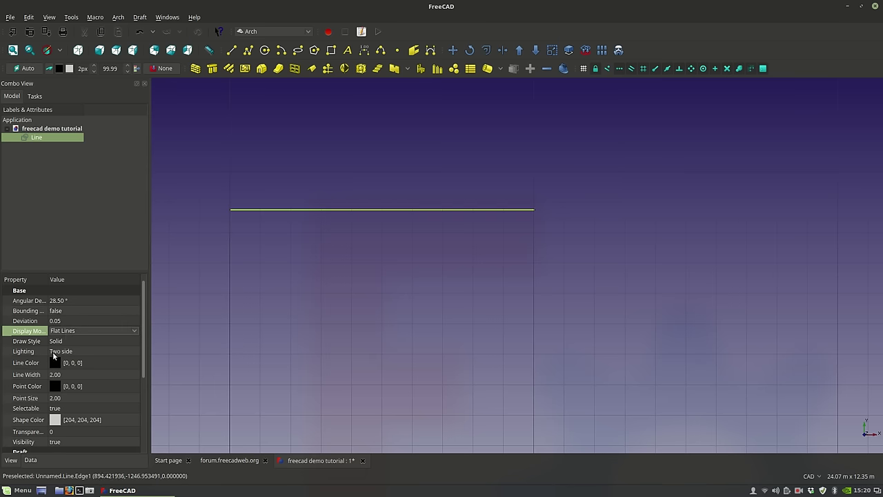
# Cycle the Draw Style through Dashed, Dotted and Dashdot, returning to Solid.
pyautogui.click(63, 341)
pyautogui.click(58, 353)
pyautogui.click(61, 342)
pyautogui.click(61, 352)
pyautogui.click(70, 346)
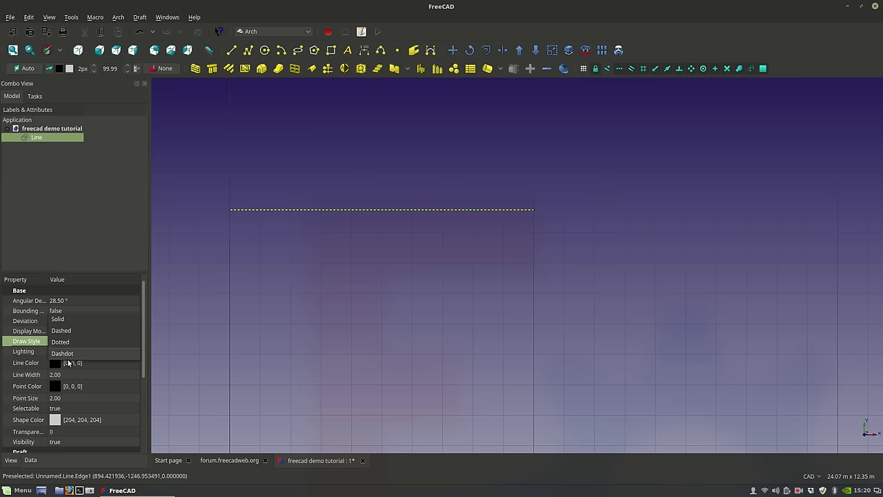
pyautogui.click(67, 357)
pyautogui.click(74, 343)
pyautogui.click(76, 309)
# Keep the Draw Style Solid and apply an orange Line Color to the line.
pyautogui.click(85, 363)
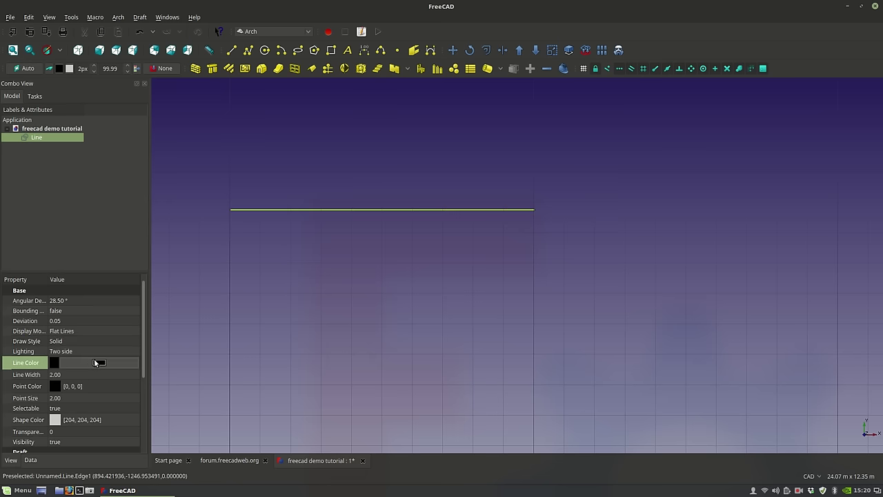
pyautogui.click(95, 362)
pyautogui.click(343, 259)
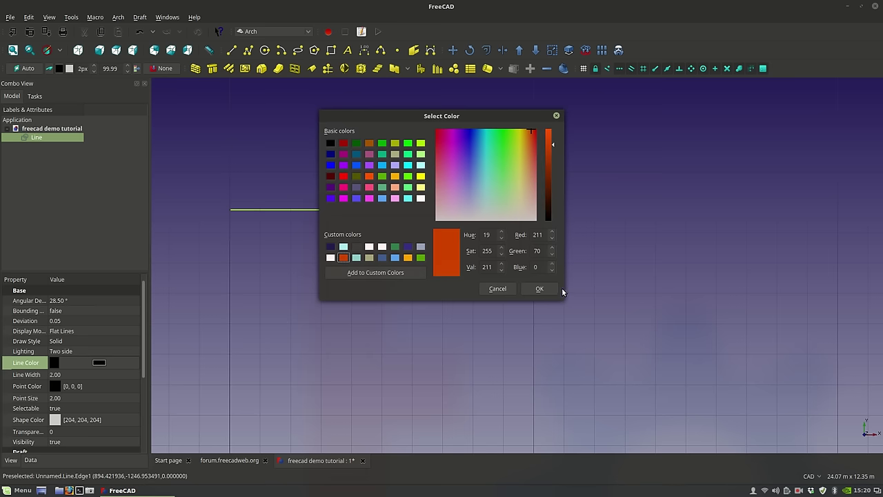
pyautogui.click(497, 288)
pyautogui.click(310, 291)
pyautogui.click(288, 210)
pyautogui.click(107, 364)
pyautogui.click(105, 364)
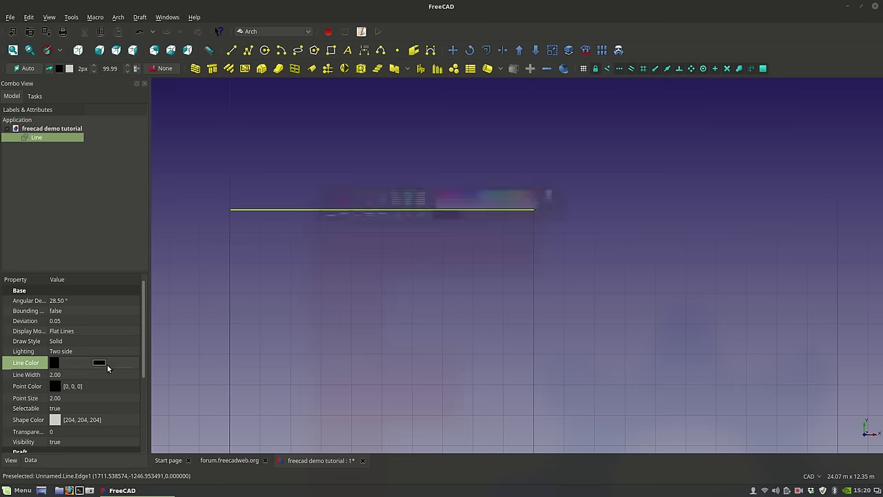
pyautogui.click(343, 257)
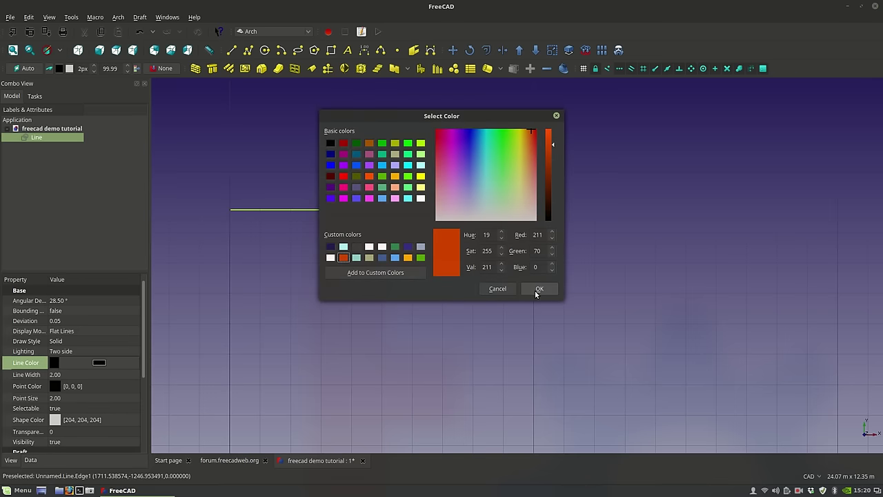
pyautogui.click(535, 289)
pyautogui.click(497, 308)
pyautogui.click(352, 207)
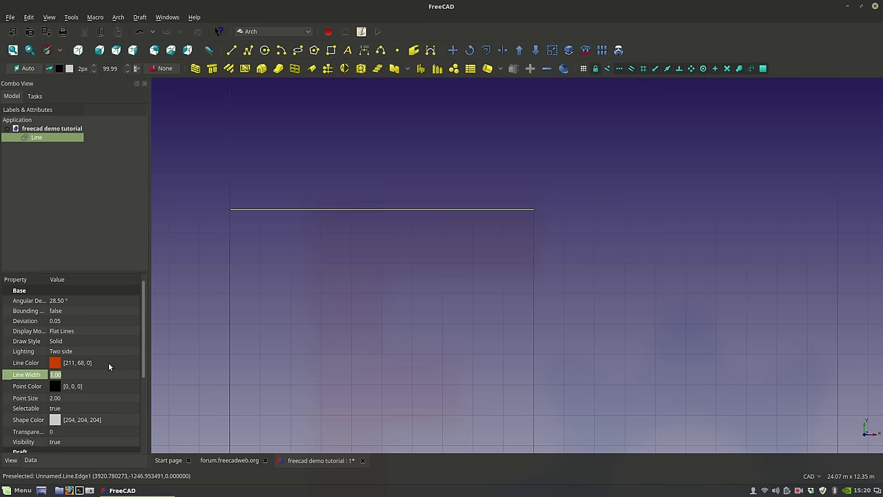
pyautogui.click(411, 263)
# Set the line width to 2.00 and change the Line Color back to black.
pyautogui.click(399, 210)
pyautogui.click(106, 374)
pyautogui.scroll(1, 105, 374)
pyautogui.click(106, 362)
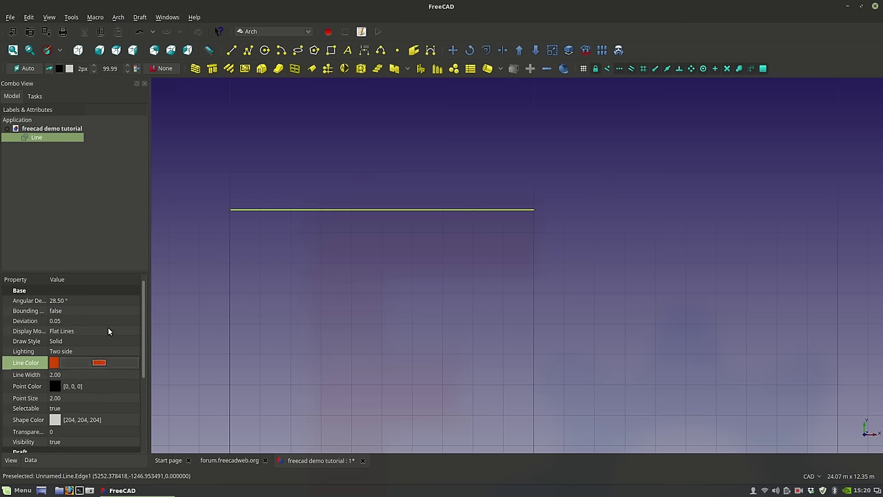
pyautogui.click(100, 363)
pyautogui.click(330, 143)
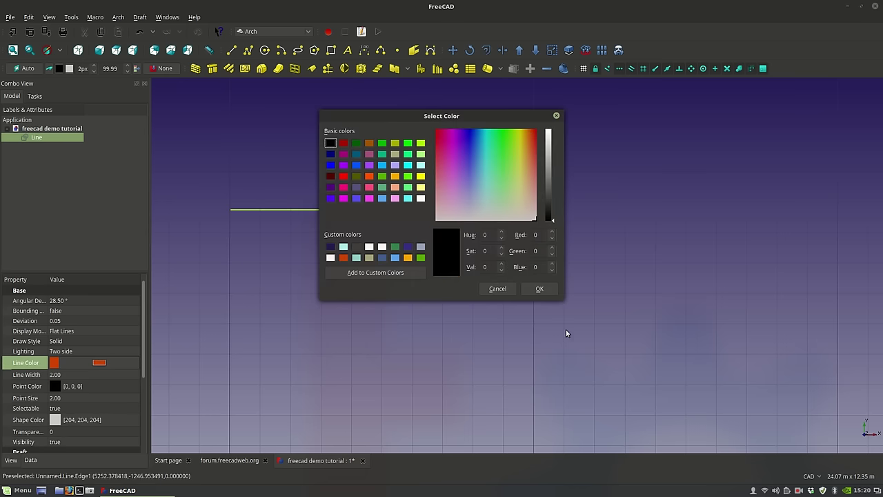
pyautogui.click(537, 289)
pyautogui.click(209, 179)
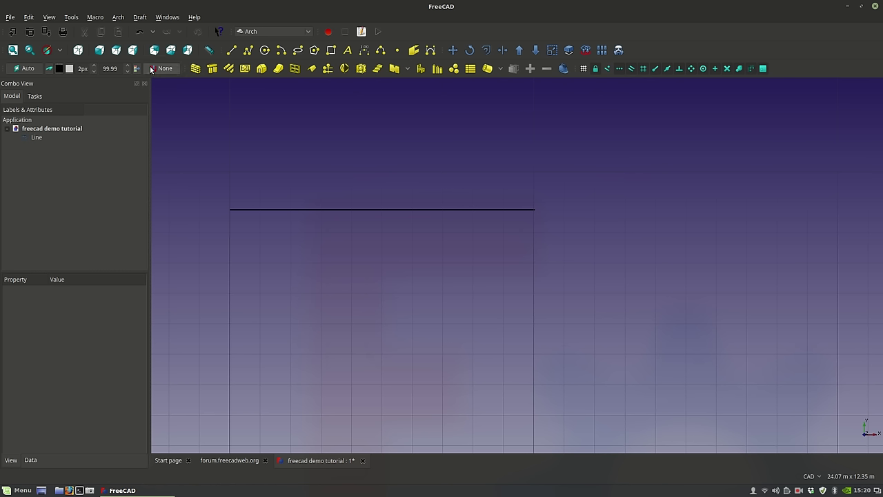
# Set the Draft toolbar text size to 100.99 and default line width to 7 px.
pyautogui.click(128, 67)
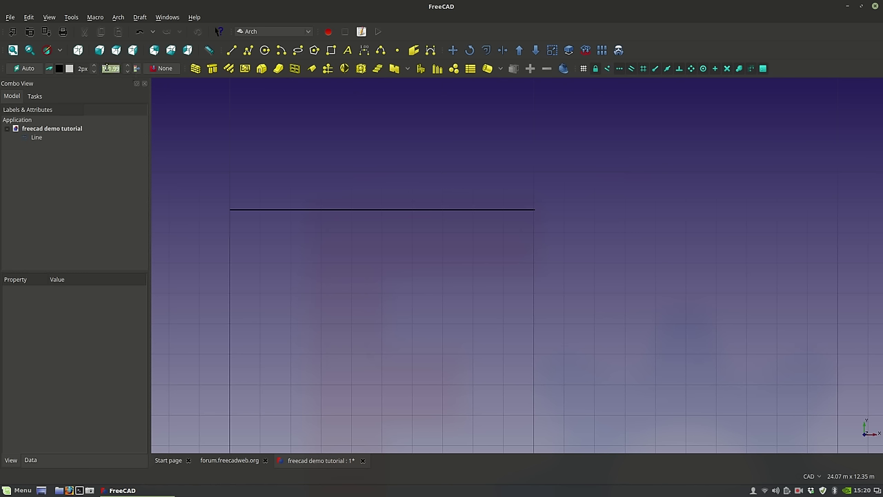
pyautogui.click(127, 71)
pyautogui.click(95, 70)
# Draw two new Draft lines, Line001 and Line002, below the original line.
pyautogui.click(232, 49)
pyautogui.click(319, 228)
pyautogui.click(422, 308)
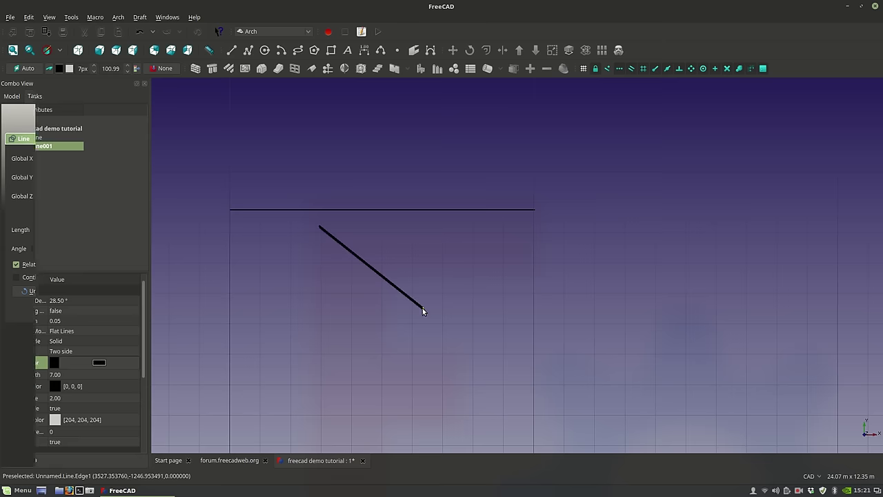
pyautogui.click(230, 51)
pyautogui.click(344, 383)
pyautogui.click(592, 283)
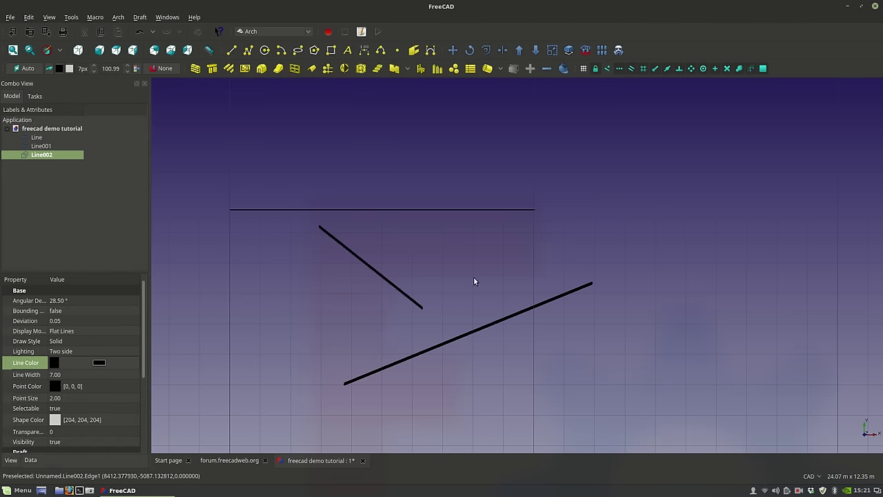
# Colour the lower line Line002 olive-yellow.
pyautogui.click(59, 69)
pyautogui.click(368, 180)
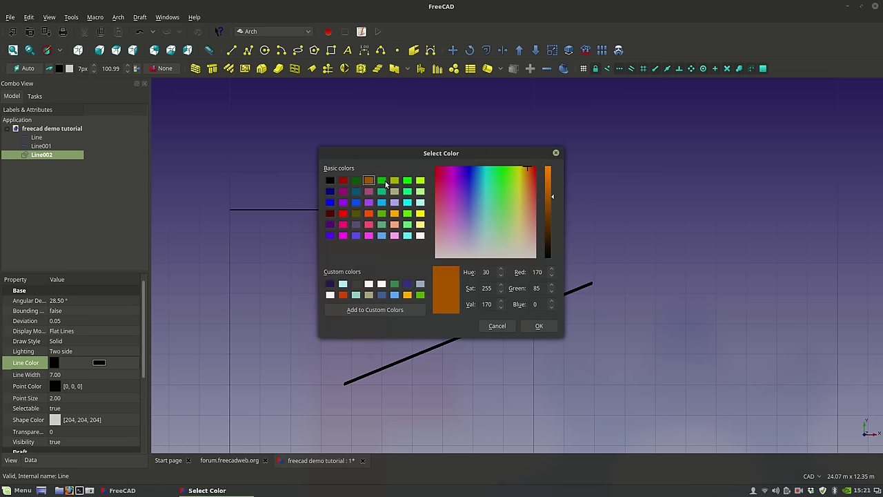
pyautogui.click(394, 180)
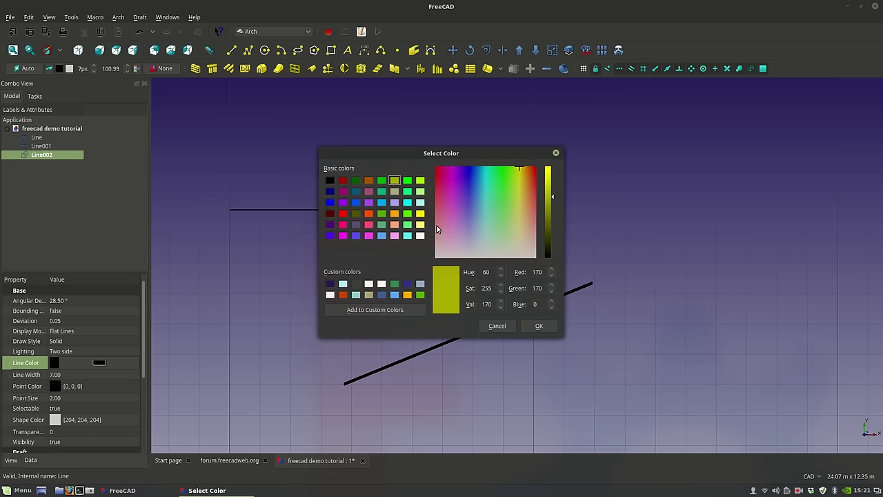
pyautogui.click(538, 326)
# Draw a four-point zigzag DWire across the view.
pyautogui.click(247, 49)
pyautogui.click(280, 319)
pyautogui.click(262, 177)
pyautogui.click(446, 259)
pyautogui.click(464, 135)
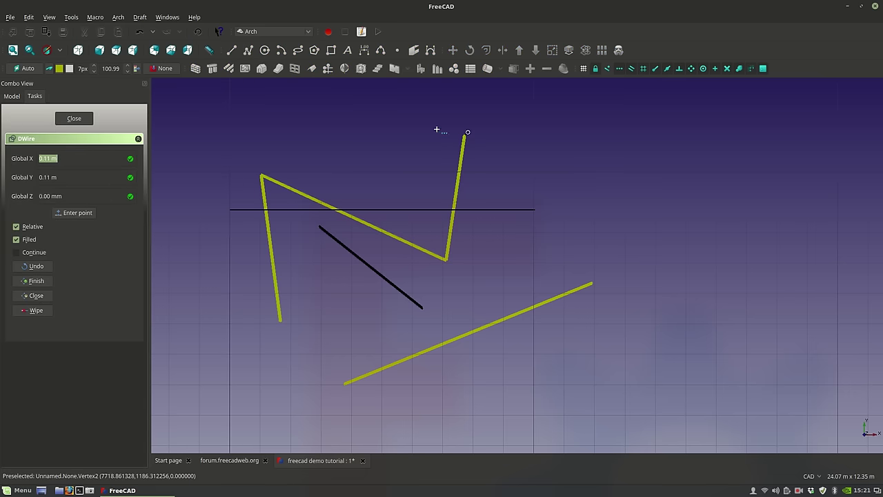
pyautogui.rightClick(316, 116)
pyautogui.click(33, 280)
pyautogui.click(35, 281)
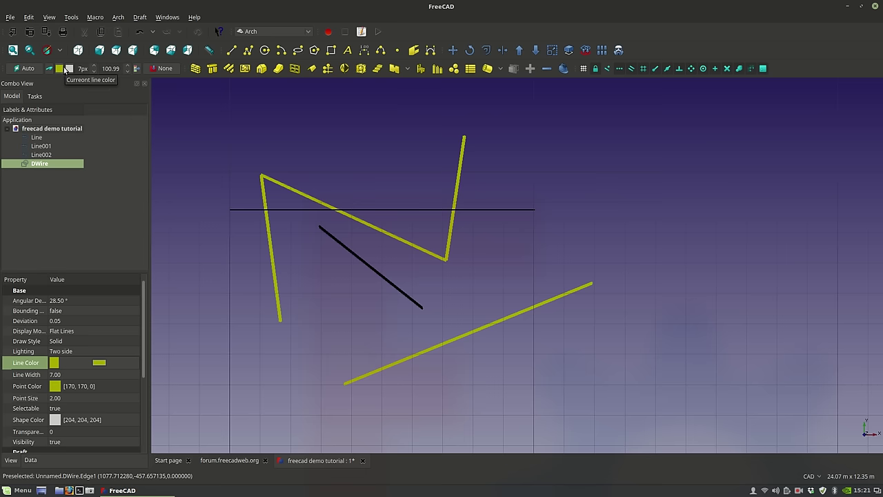
# Make the new wire black and reduce its line width to 2.00.
pyautogui.click(59, 69)
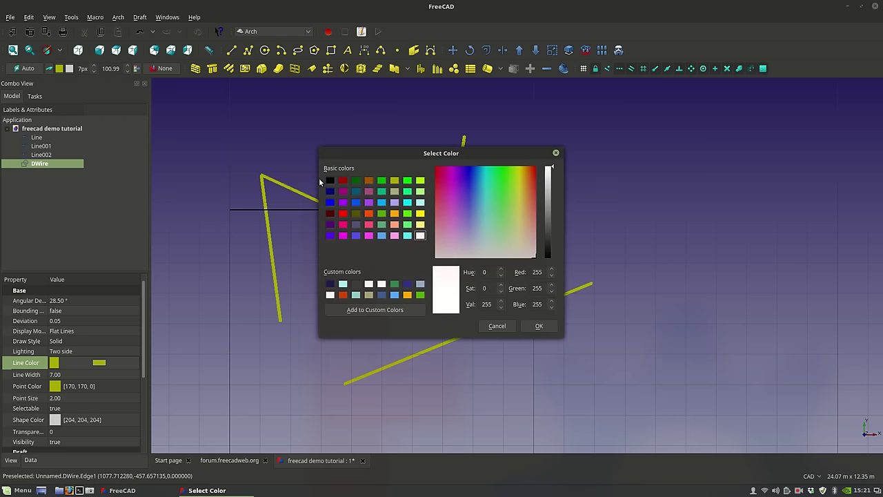
pyautogui.click(330, 181)
pyautogui.click(539, 326)
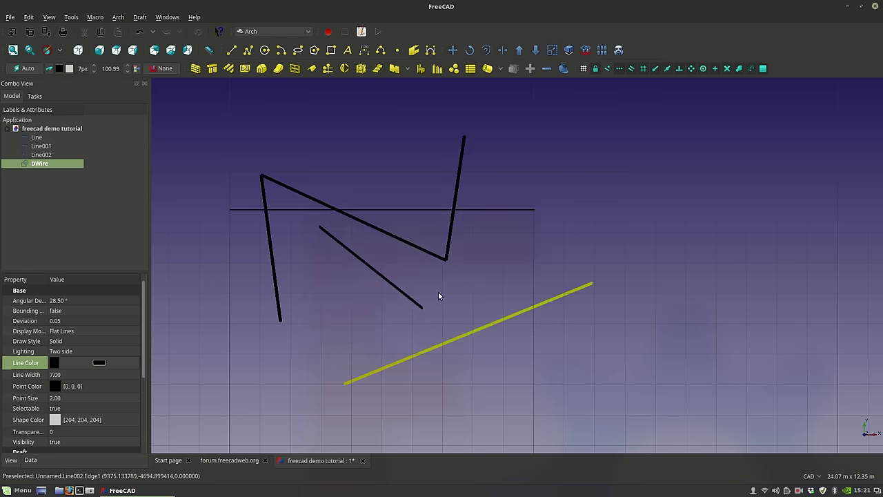
pyautogui.doubleClick(93, 72)
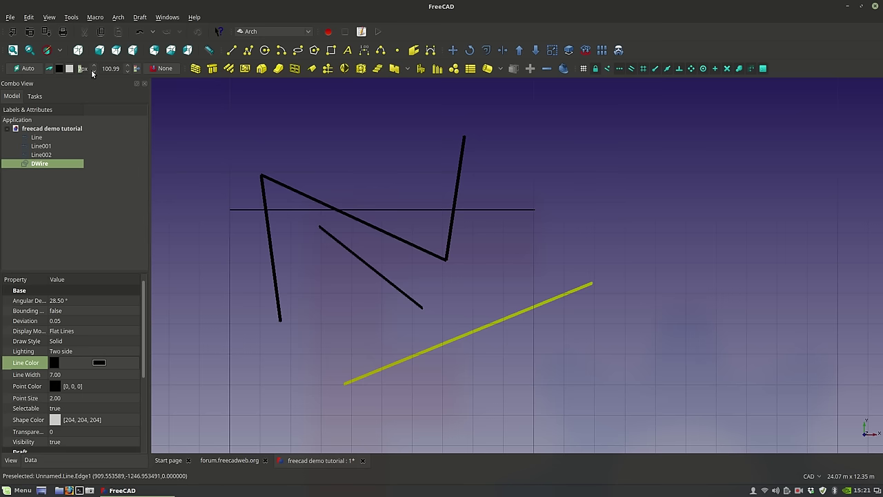
pyautogui.click(93, 71)
pyautogui.click(92, 72)
pyautogui.click(93, 72)
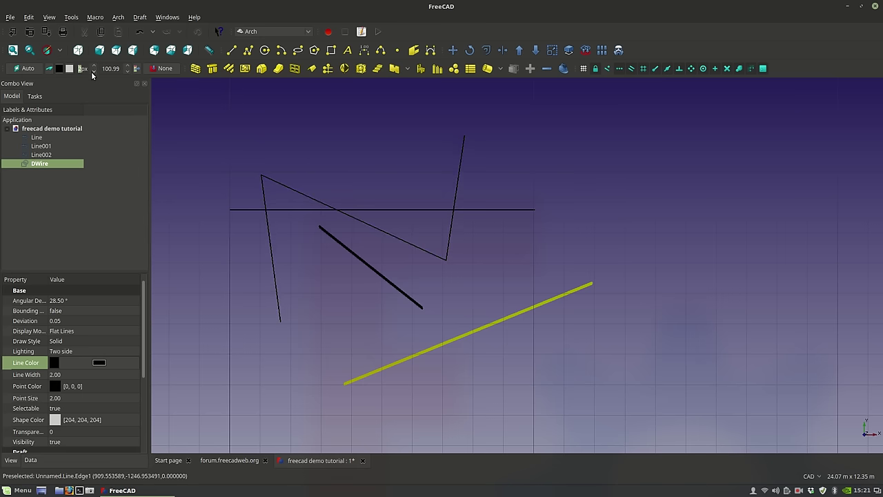
pyautogui.click(379, 274)
# Delete Line001, Line002 and the DWire, keeping only the horizontal Line.
pyautogui.moveTo(30, 184); pyautogui.dragTo(44, 153)
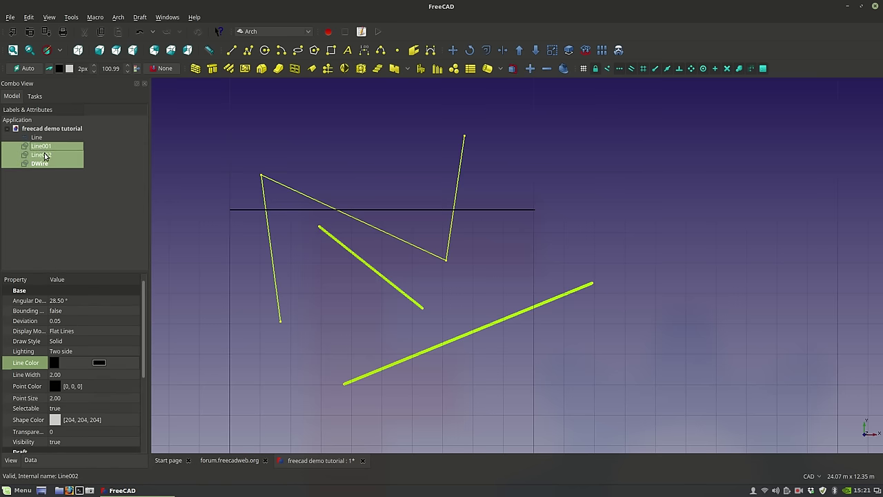
pyautogui.press('Delete')
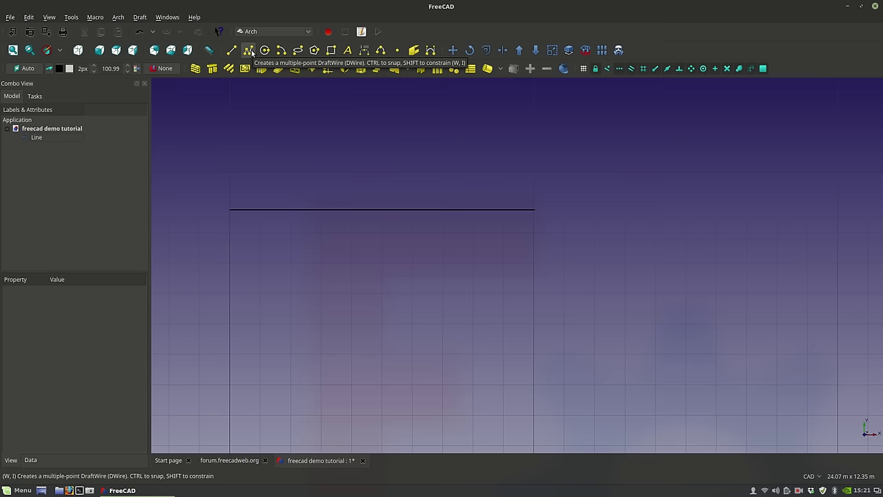
# Draw a six-point, five-segment zigzag DWire below the horizontal line.
pyautogui.click(249, 51)
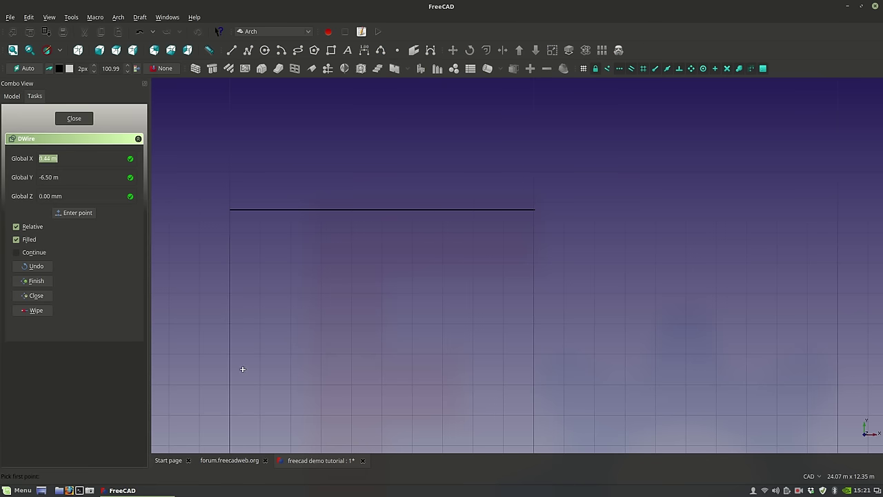
pyautogui.click(228, 387)
pyautogui.click(288, 279)
pyautogui.click(410, 408)
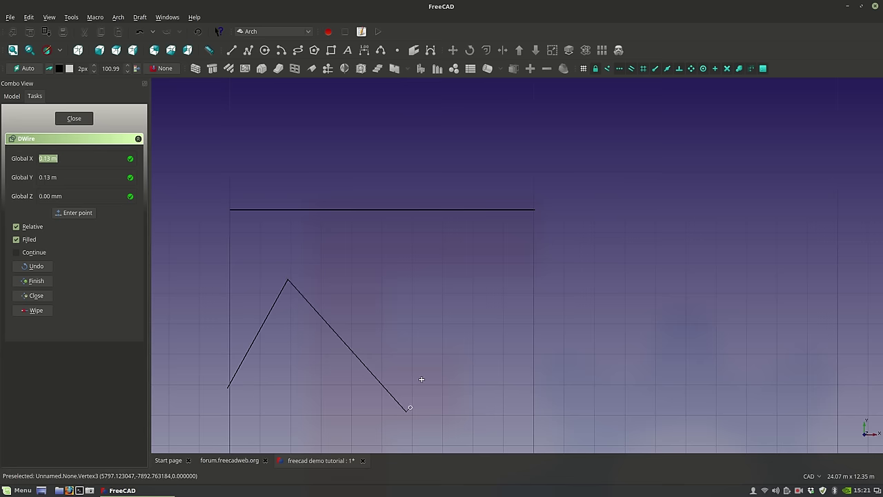
pyautogui.click(503, 262)
pyautogui.click(650, 385)
pyautogui.moveTo(504, 384); pyautogui.dragTo(512, 322, button='middle')
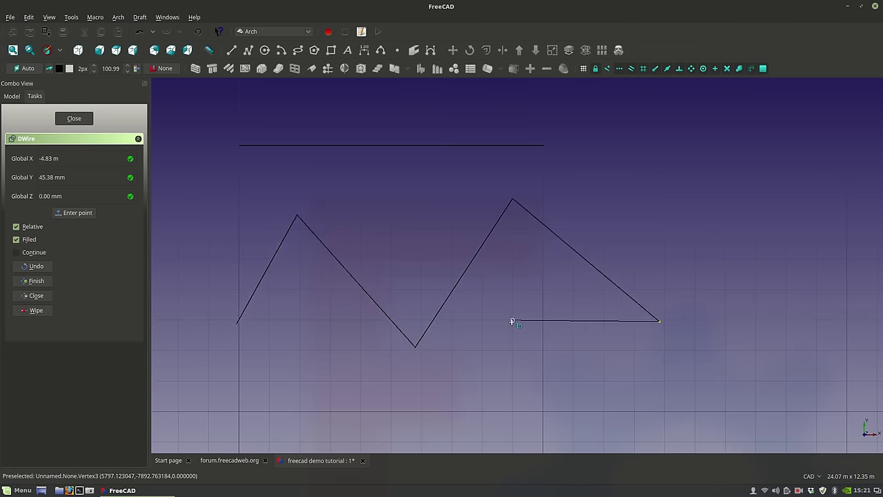
pyautogui.click(526, 352)
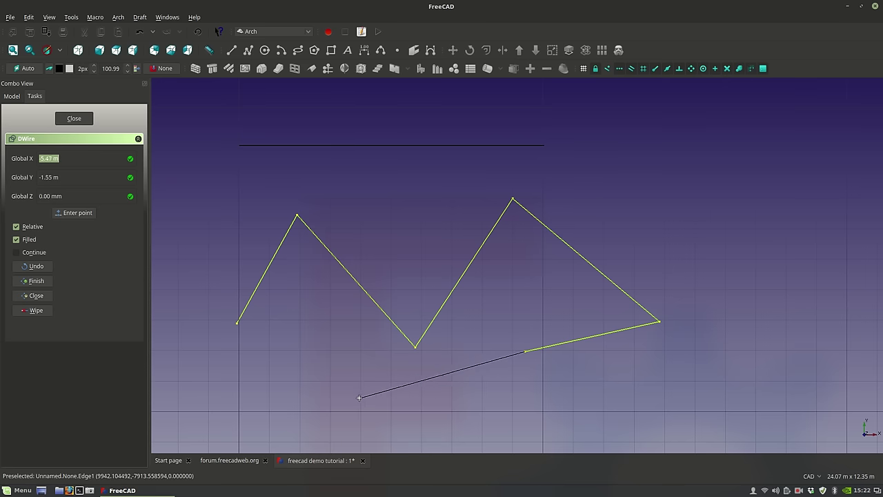
pyautogui.click(36, 281)
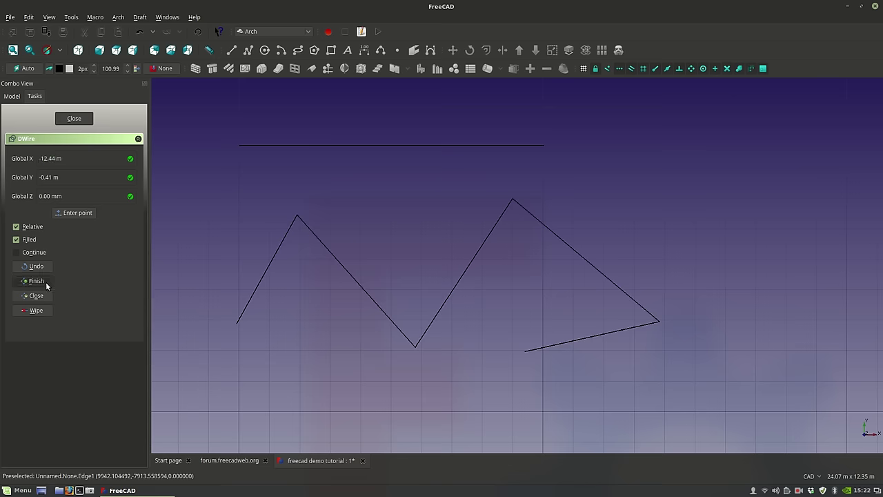
pyautogui.moveTo(524, 384); pyautogui.dragTo(533, 325, button='middle')
pyautogui.scroll(-2, 533, 326)
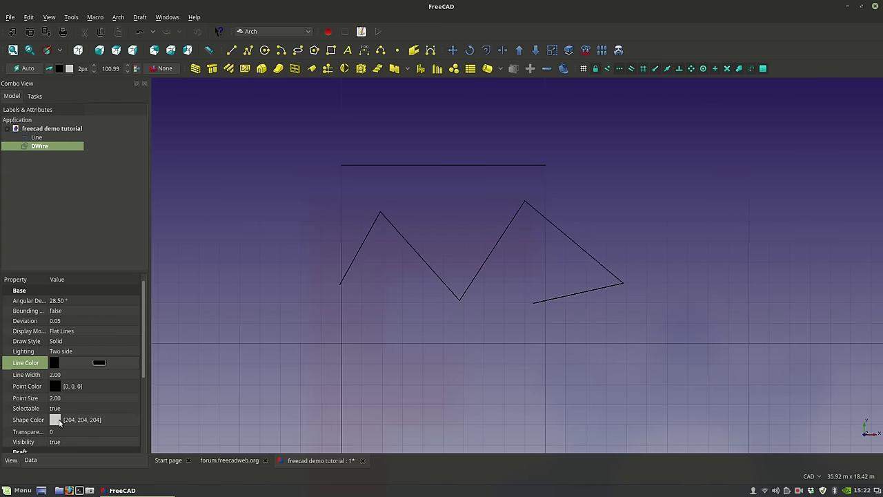
# Show the DWire's Data properties and frame the zigzag in the view.
pyautogui.click(30, 461)
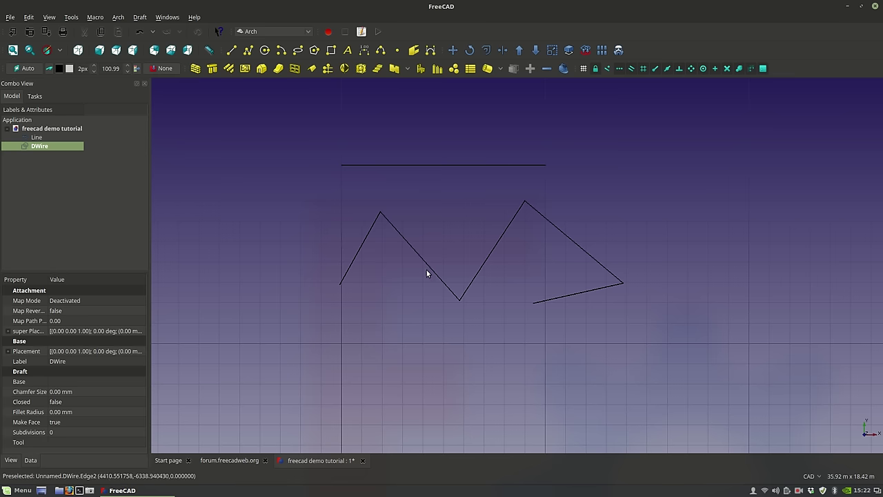
pyautogui.scroll(2, 618, 226)
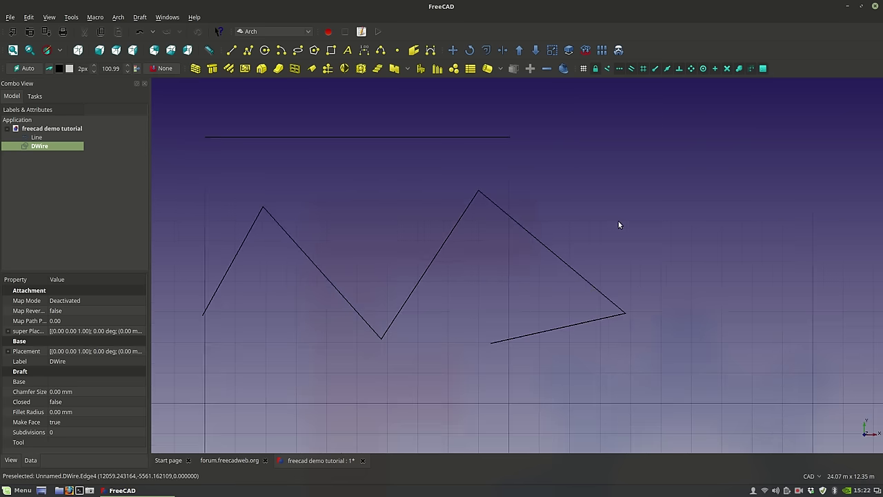
pyautogui.moveTo(463, 293); pyautogui.dragTo(534, 298, button='middle')
pyautogui.scroll(2, 468, 303)
pyautogui.scroll(-2, 295, 225)
pyautogui.scroll(2, 228, 179)
pyautogui.scroll(2, 228, 180)
pyautogui.moveTo(412, 272); pyautogui.dragTo(353, 253, button='middle')
pyautogui.scroll(-2, 352, 253)
pyautogui.moveTo(500, 325); pyautogui.dragTo(455, 304, button='middle')
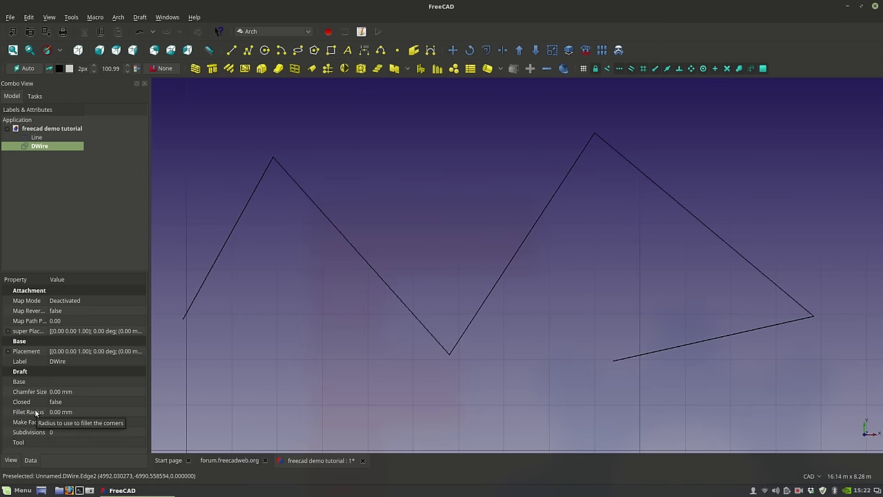
# Set the DWire's Fillet Radius to 1323.1, then edit the value again.
pyautogui.click(71, 413)
pyautogui.write('13')
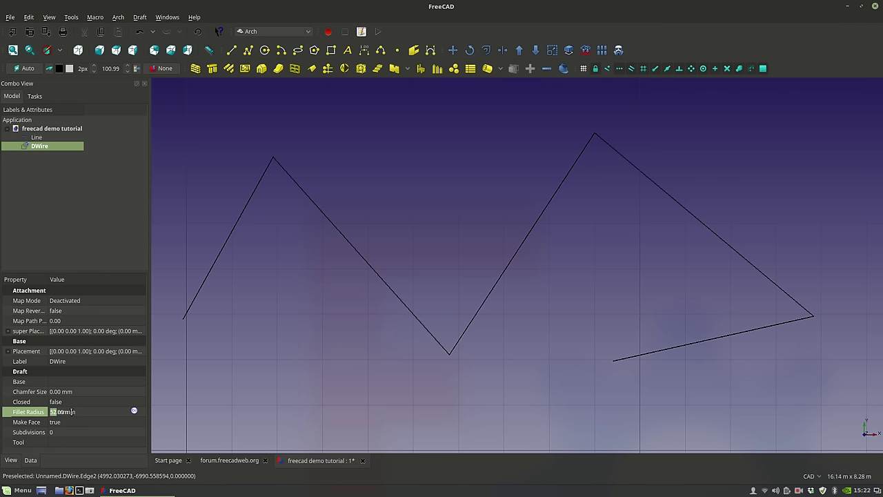
pyautogui.write('23.1')
pyautogui.press('Return')
pyautogui.click(95, 408)
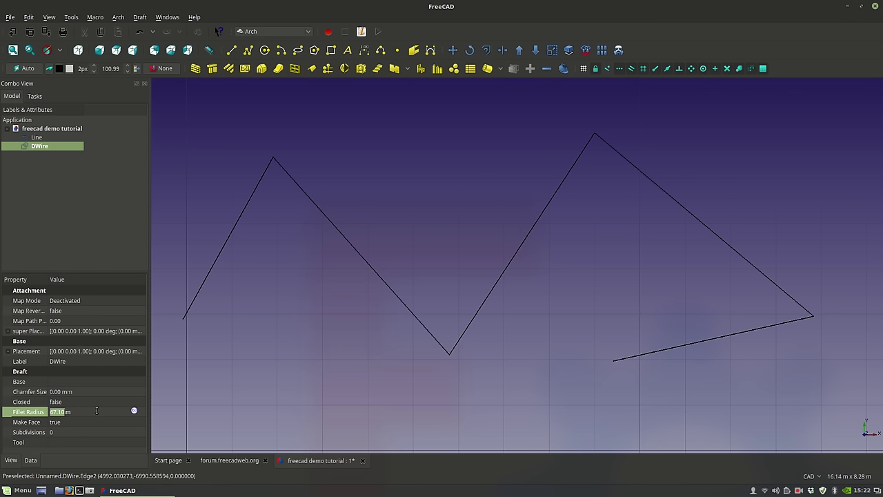